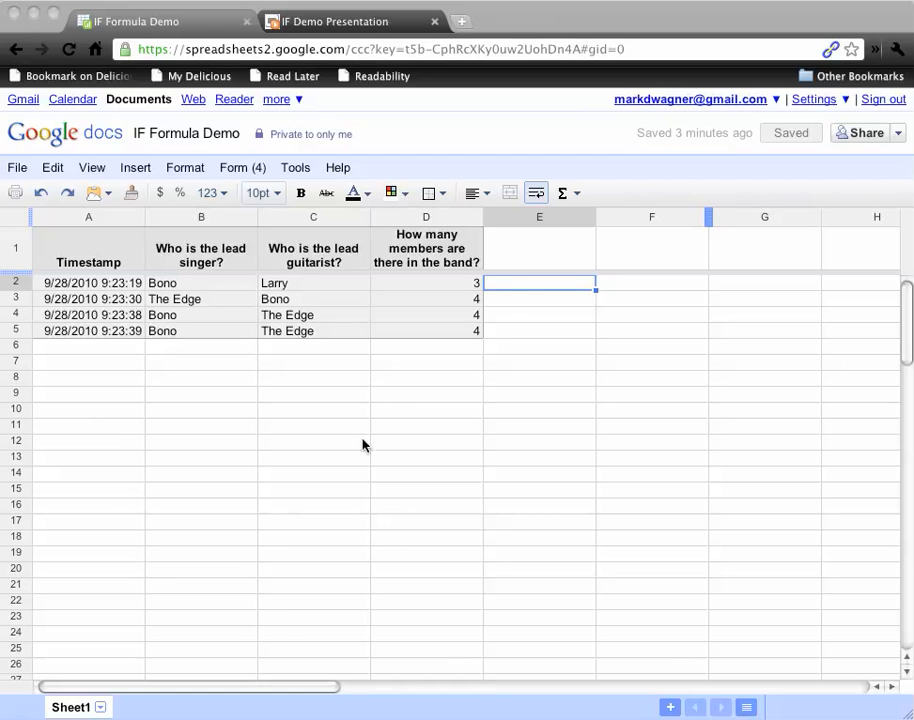
# Begin an IF formula in cell E2, entering =IF( up to the opening parenthesis
pyautogui.doubleClick(510, 290)
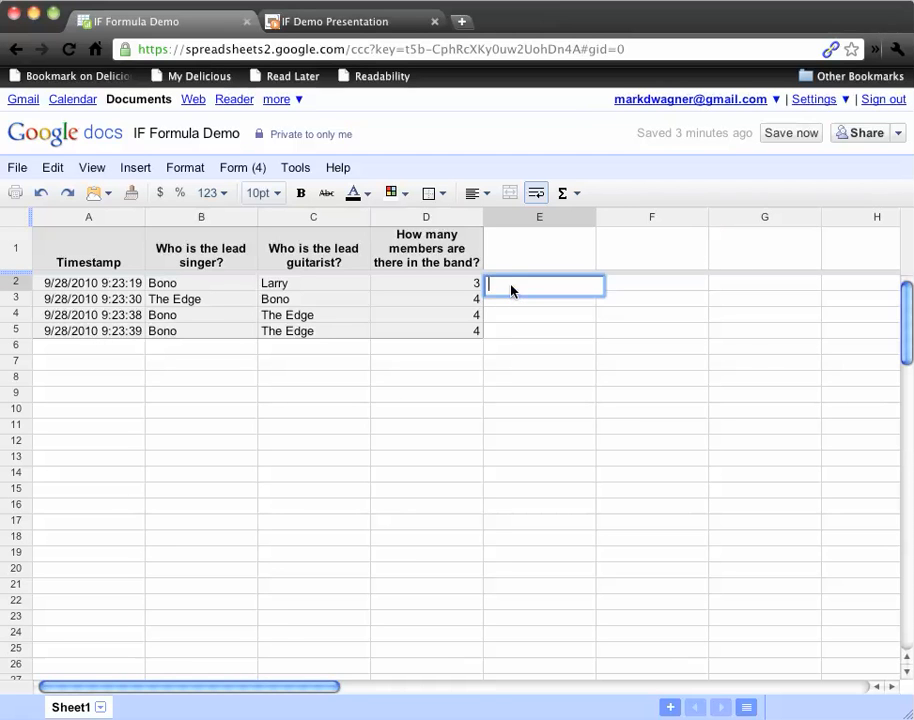
pyautogui.write('=')
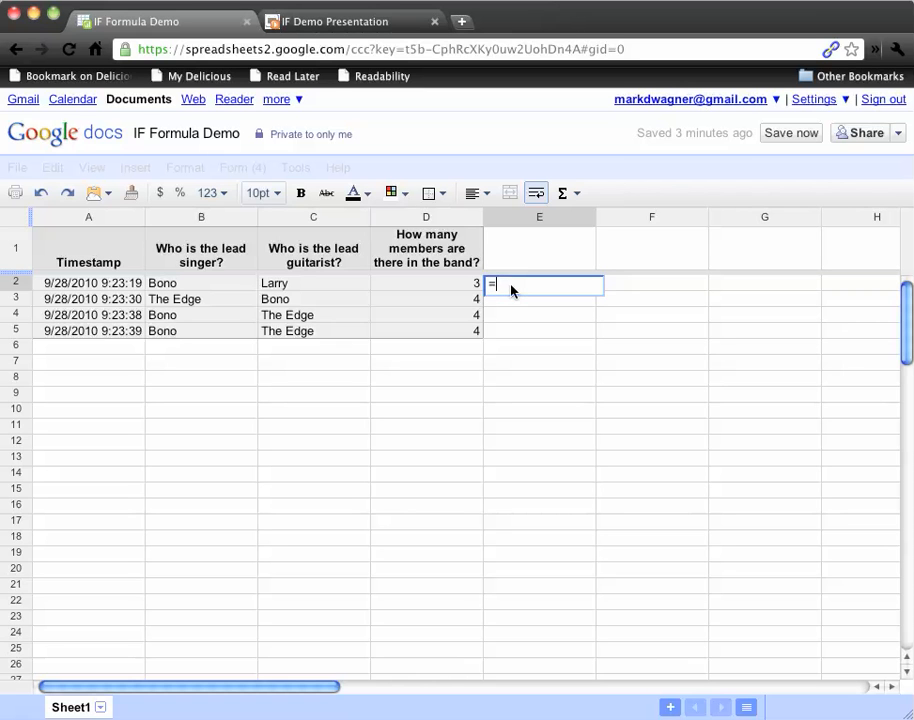
pyautogui.write('IF(')
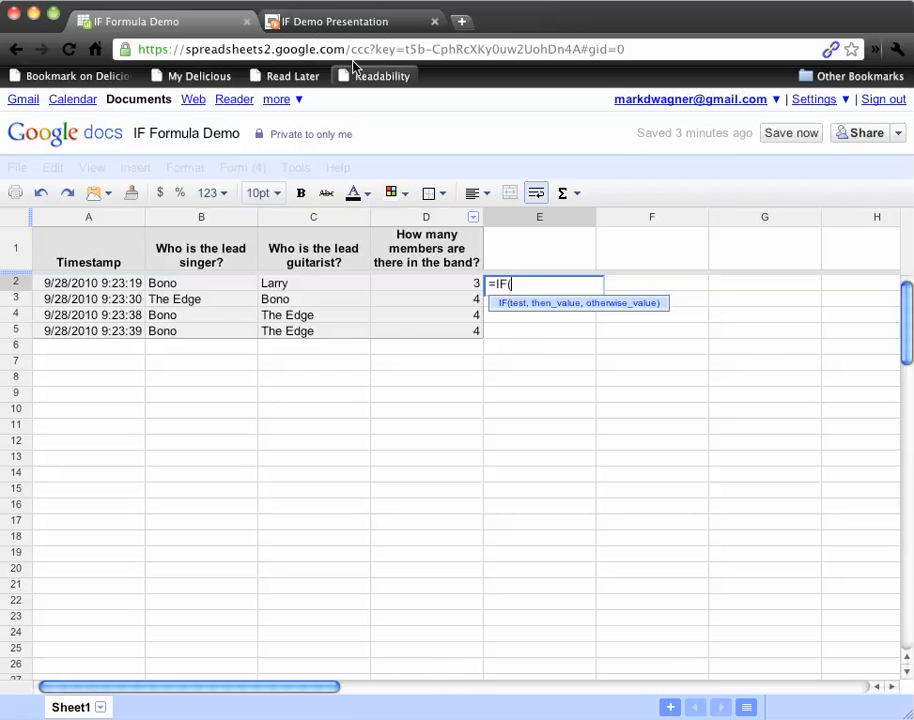
# Review the IF Demo Presentation slides on the formula's Test, Then and Otherwise parts, including the PASS/FAIL example
pyautogui.click(340, 21)
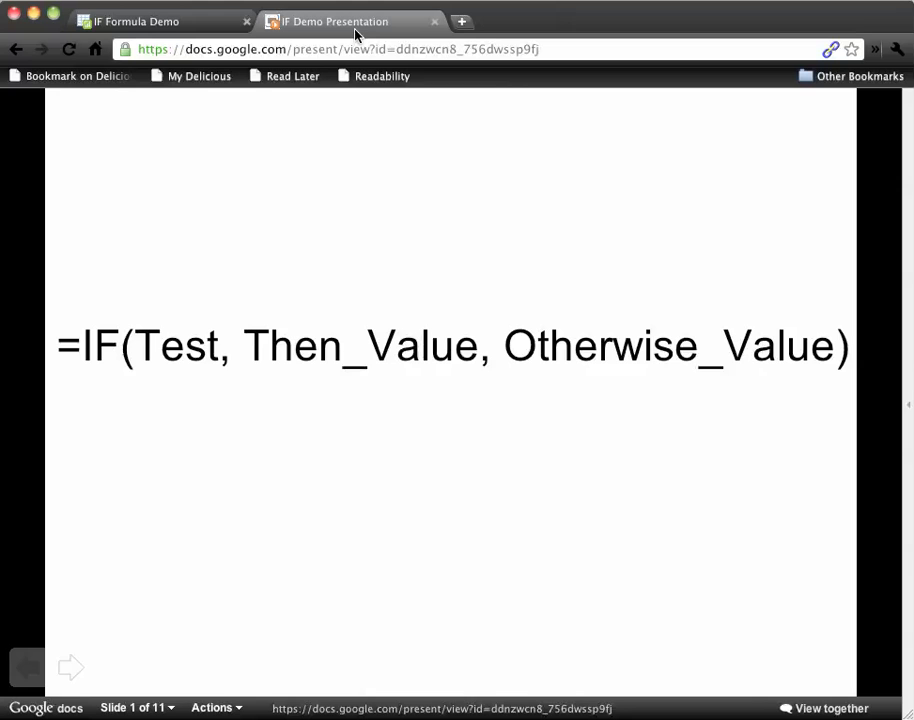
pyautogui.click(71, 668)
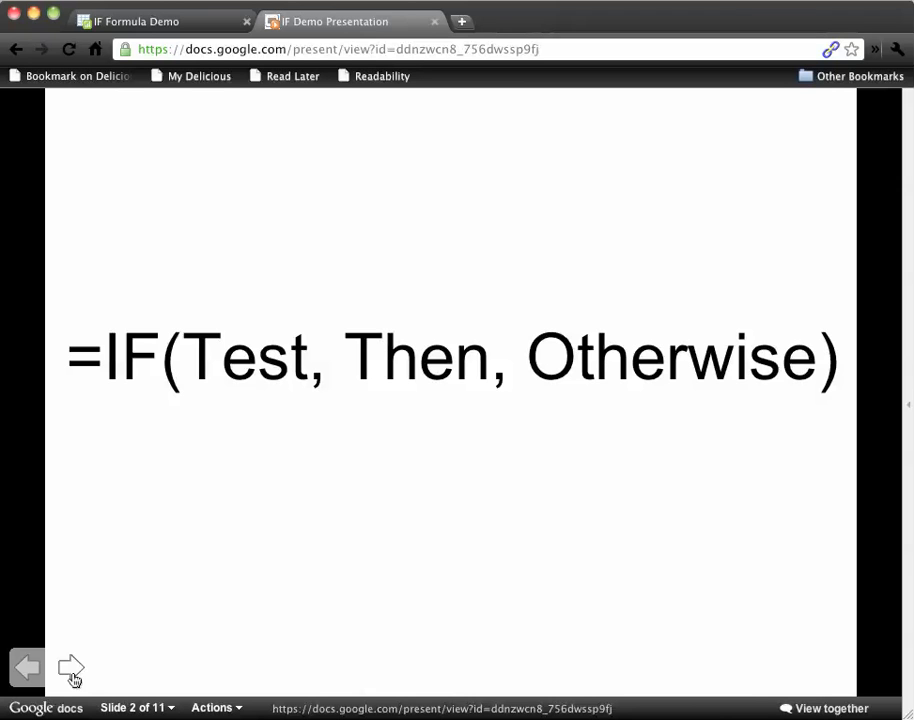
pyautogui.click(71, 668)
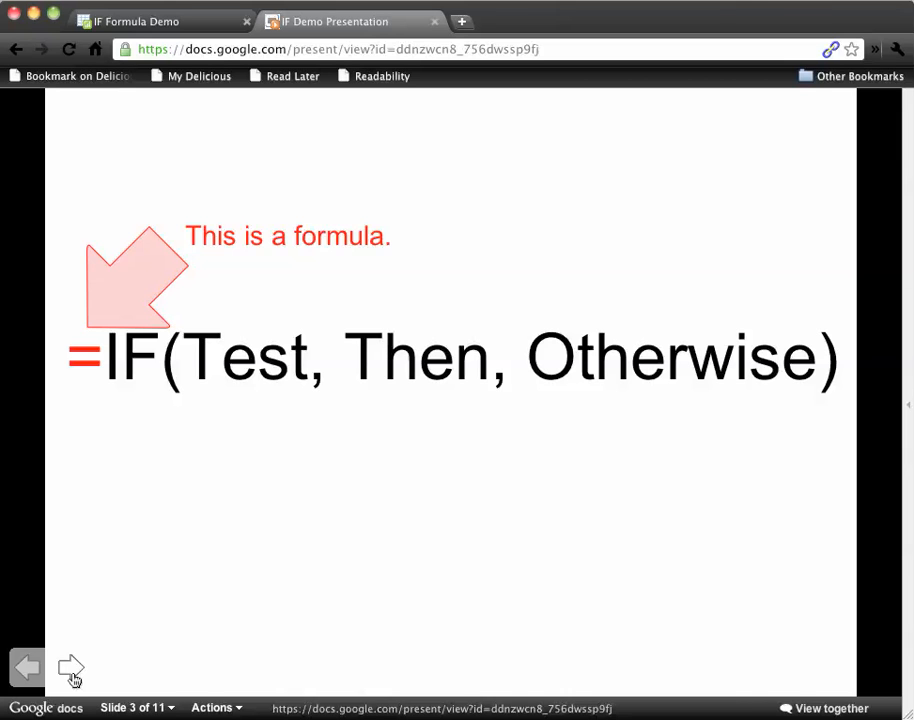
pyautogui.click(71, 668)
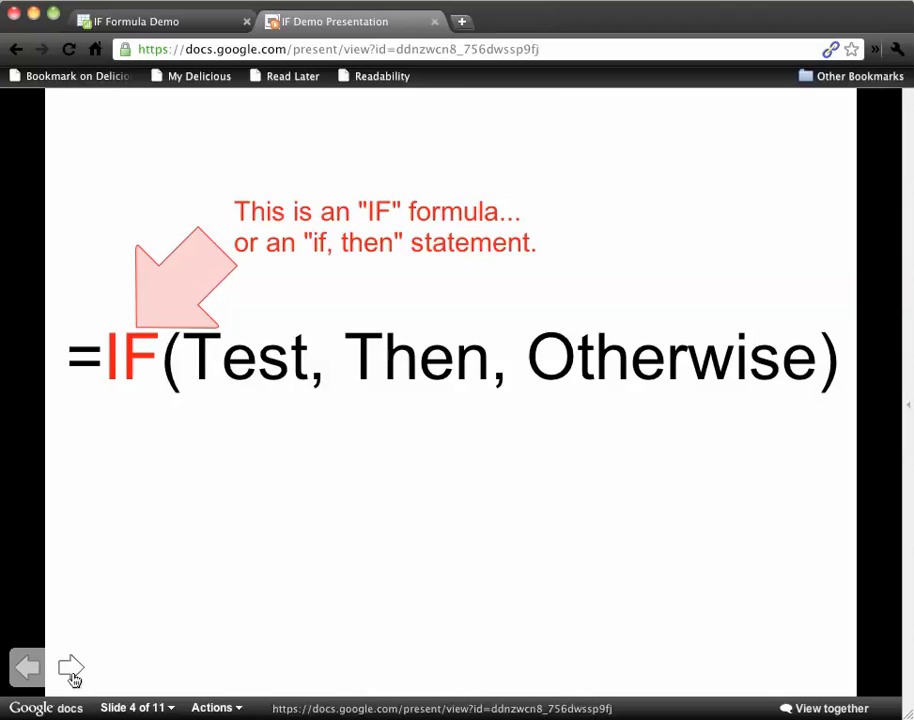
pyautogui.click(71, 668)
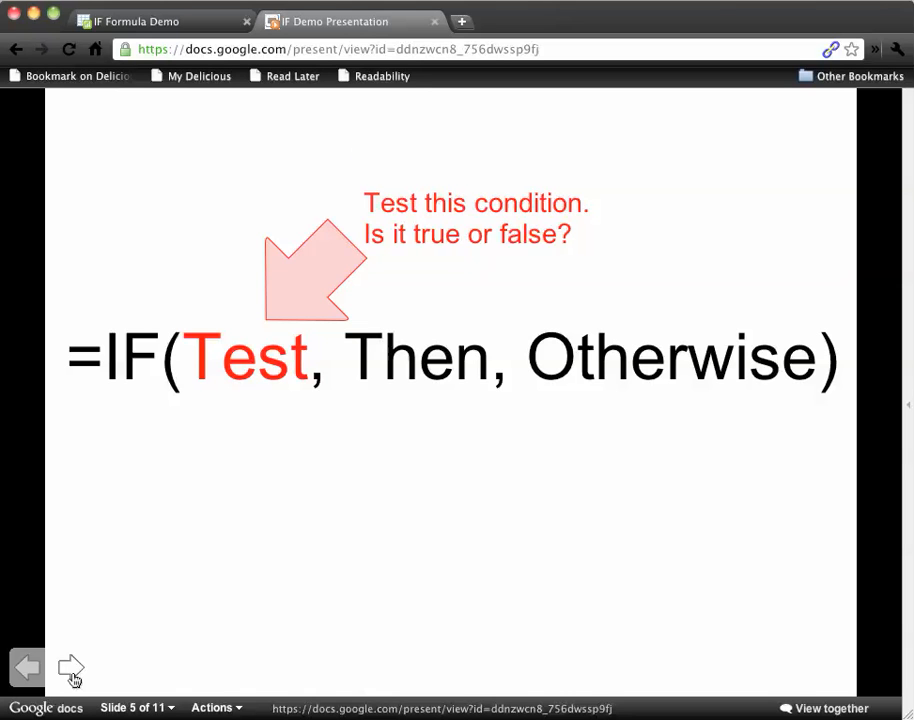
pyautogui.click(72, 670)
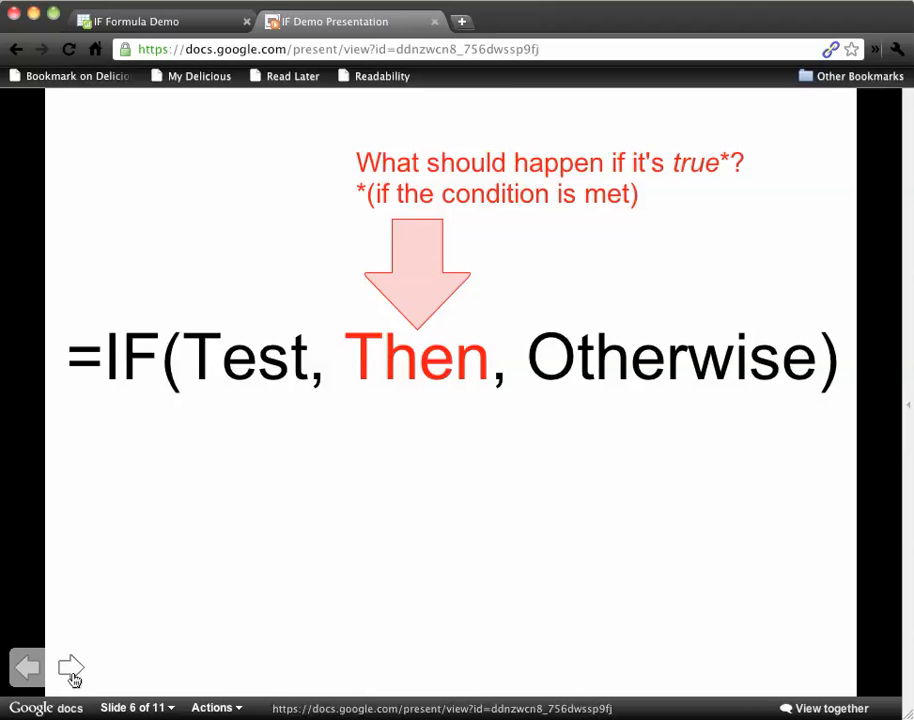
pyautogui.click(72, 670)
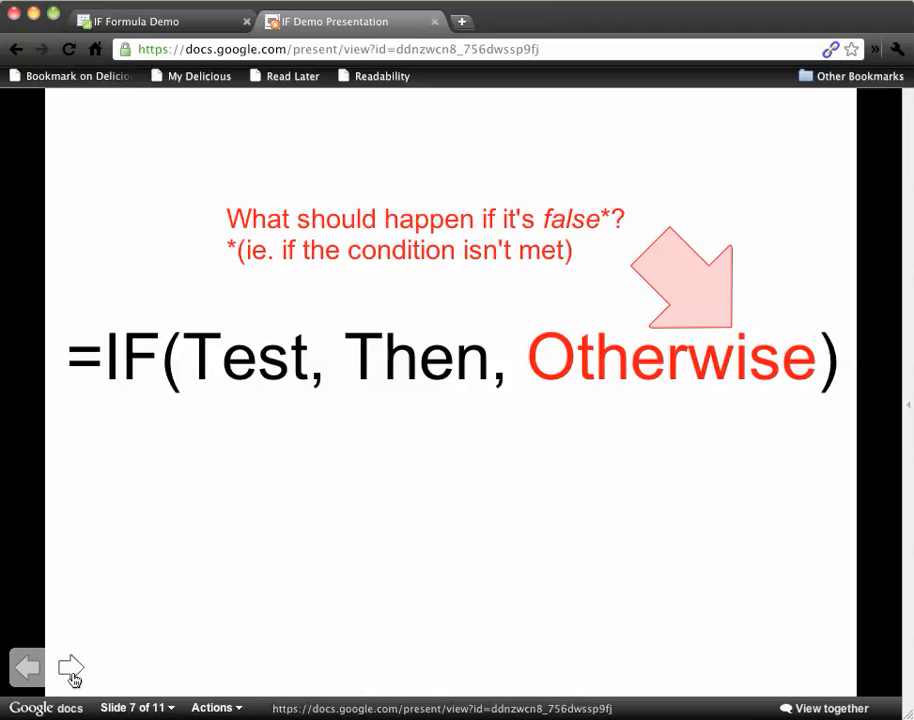
pyautogui.click(72, 670)
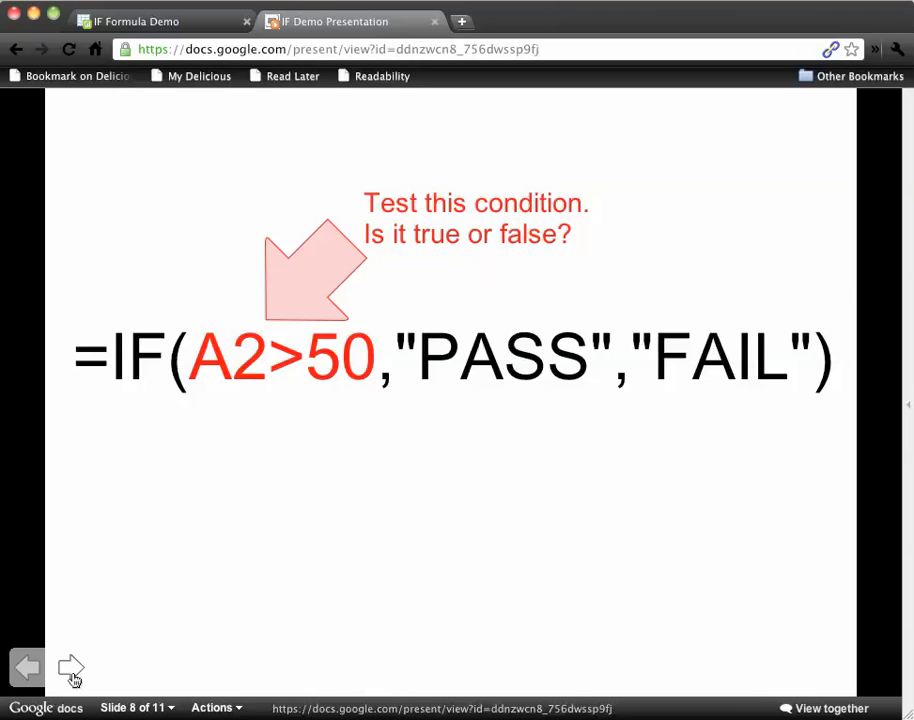
pyautogui.click(71, 668)
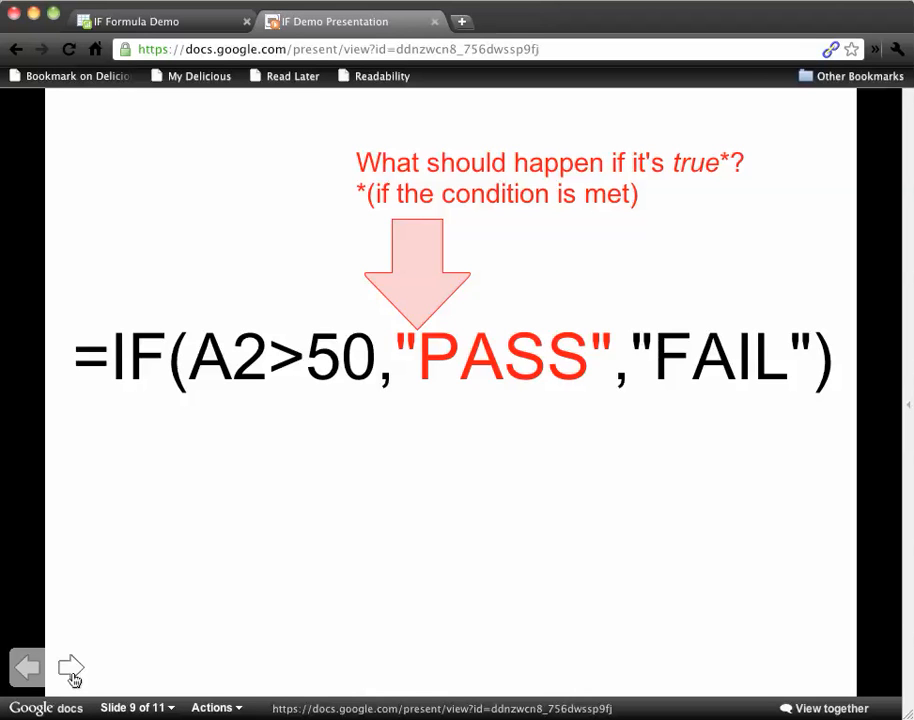
pyautogui.click(72, 678)
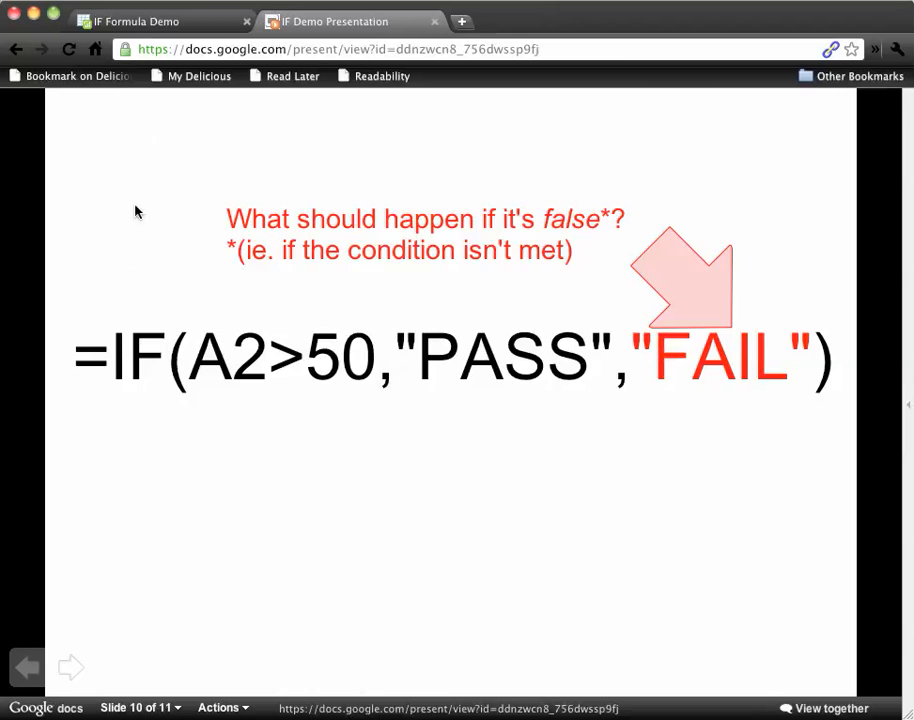
# Return to the IF Formula Demo spreadsheet and complete the formula in E2 as =IF(B2="Bono", 1, 0)
pyautogui.click(150, 21)
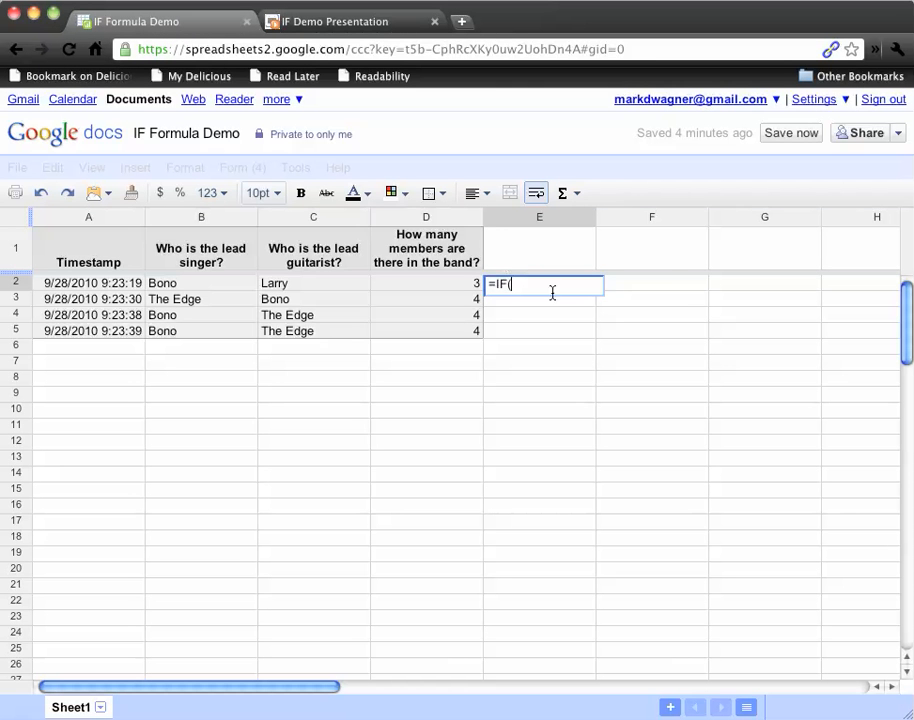
pyautogui.click(237, 284)
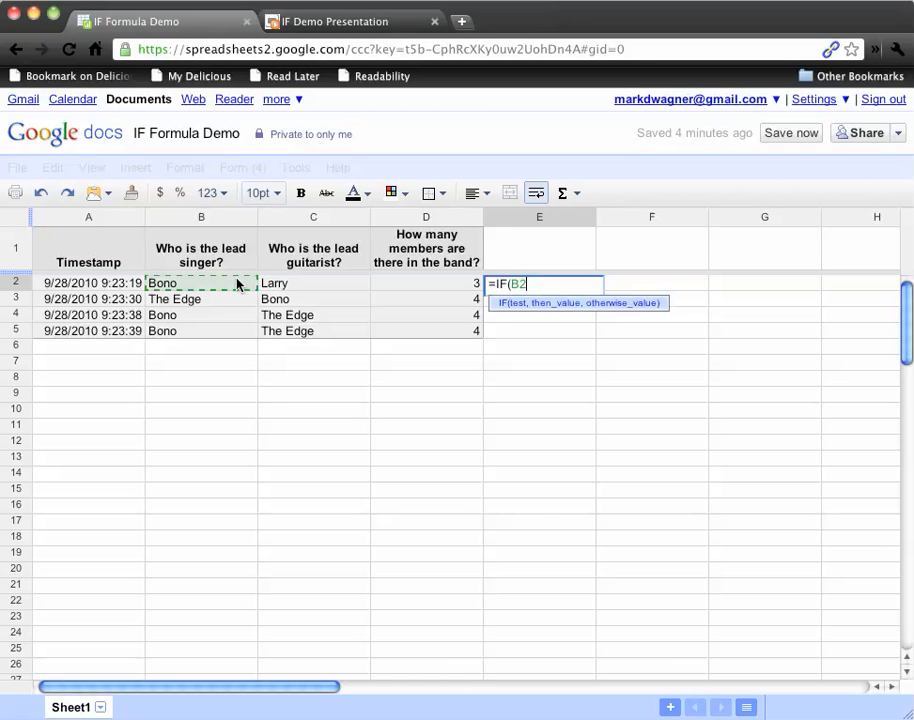
pyautogui.write('="bON')
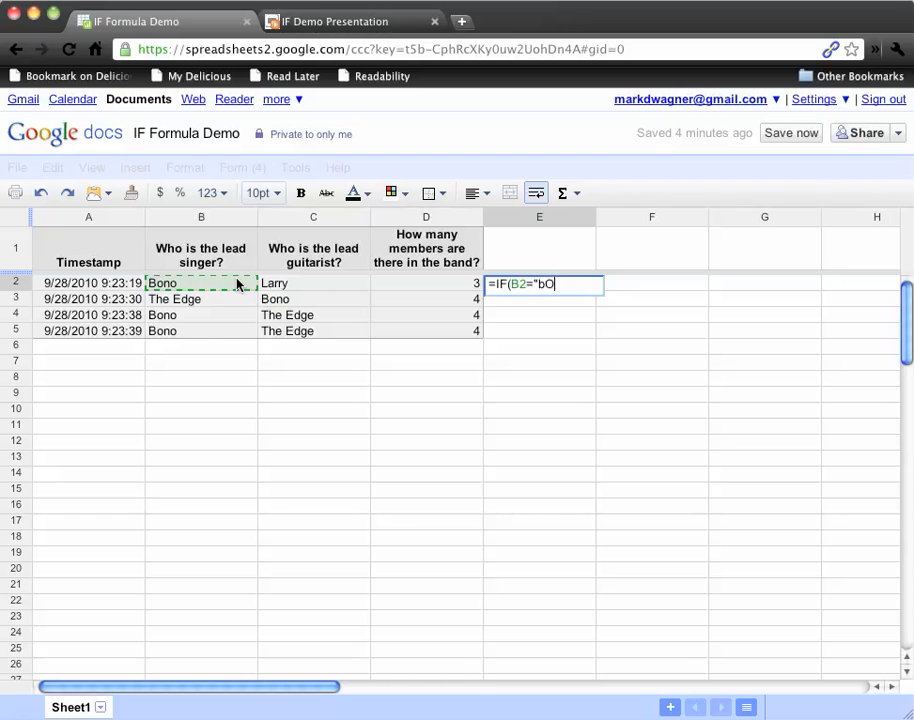
pyautogui.press('BackSpace')
pyautogui.press('BackSpace')
pyautogui.press('BackSpace')
pyautogui.press('BackSpace')
pyautogui.write('"Bono", 1, 0)')
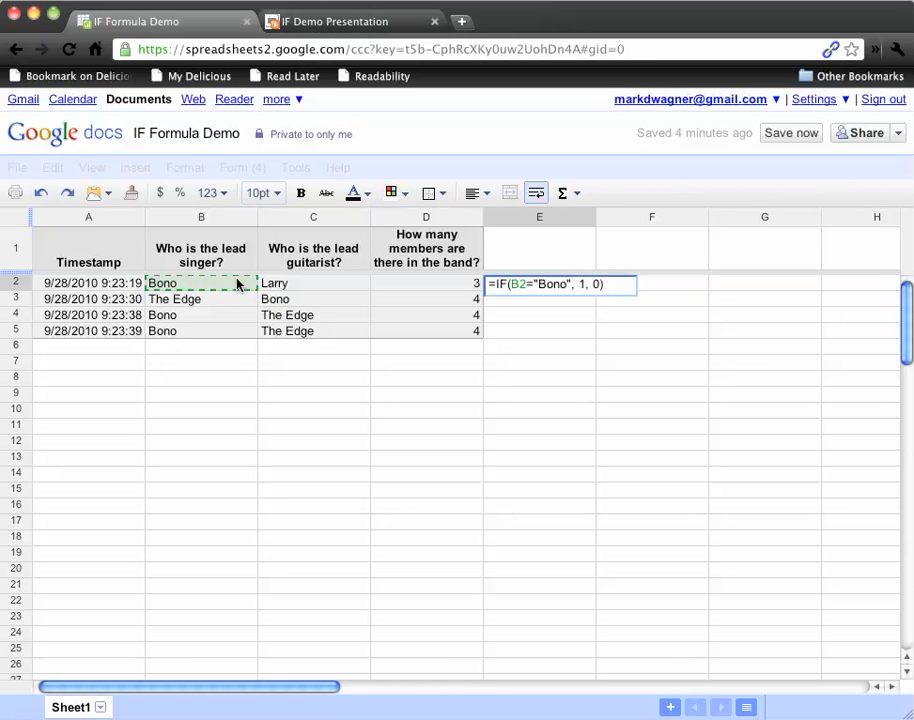
pyautogui.press('Return')
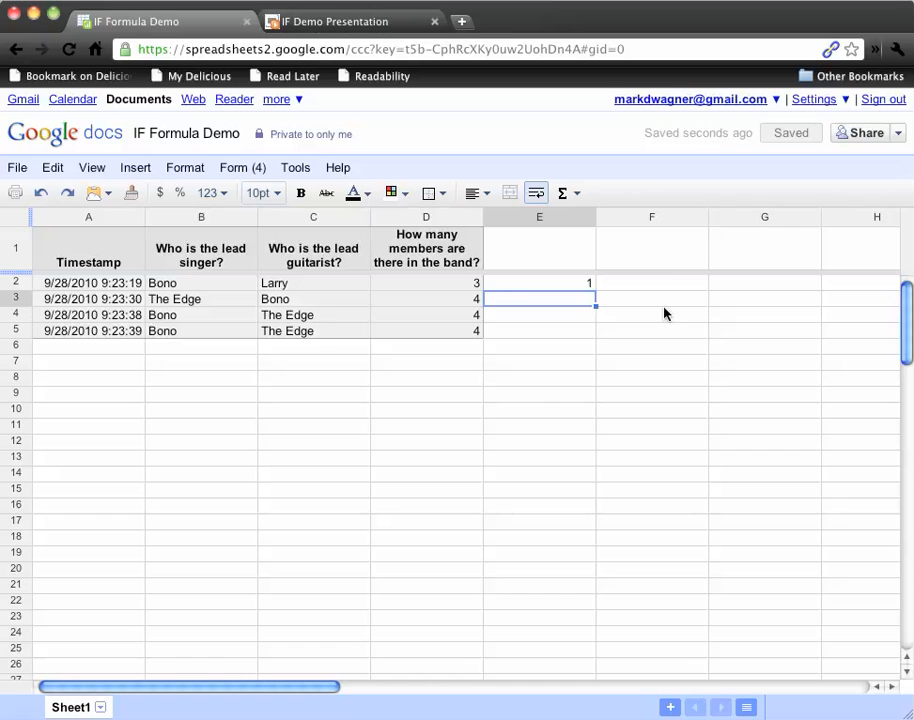
# Enter the formula =IF(C2="The Edge", 1, 0) in cell F2 to score the lead guitarist answer
pyautogui.click(660, 283)
pyautogui.write('=')
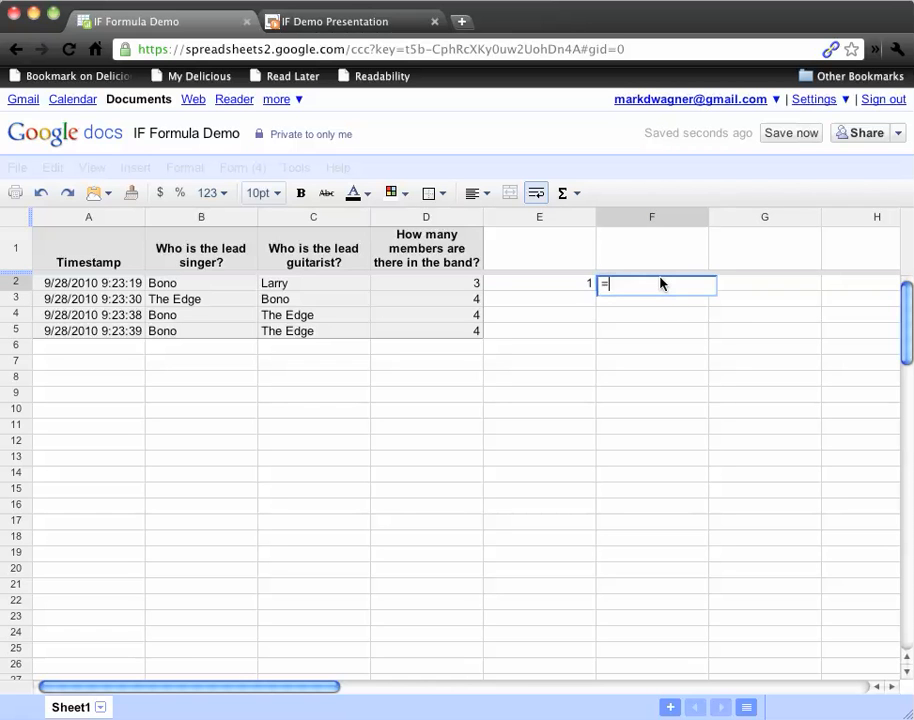
pyautogui.write('IF(')
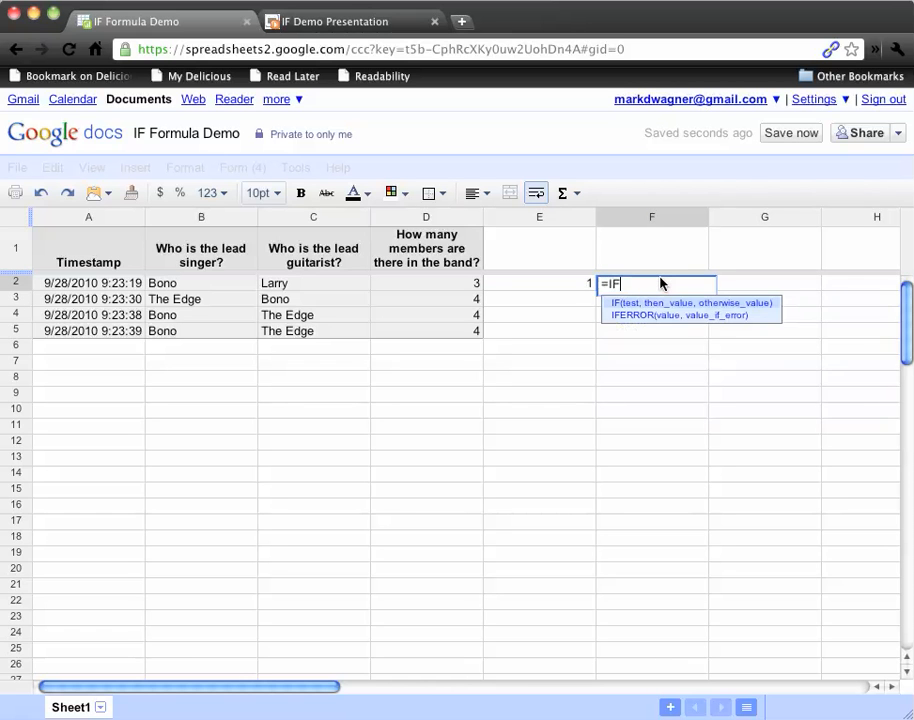
pyautogui.click(320, 288)
pyautogui.write('="T')
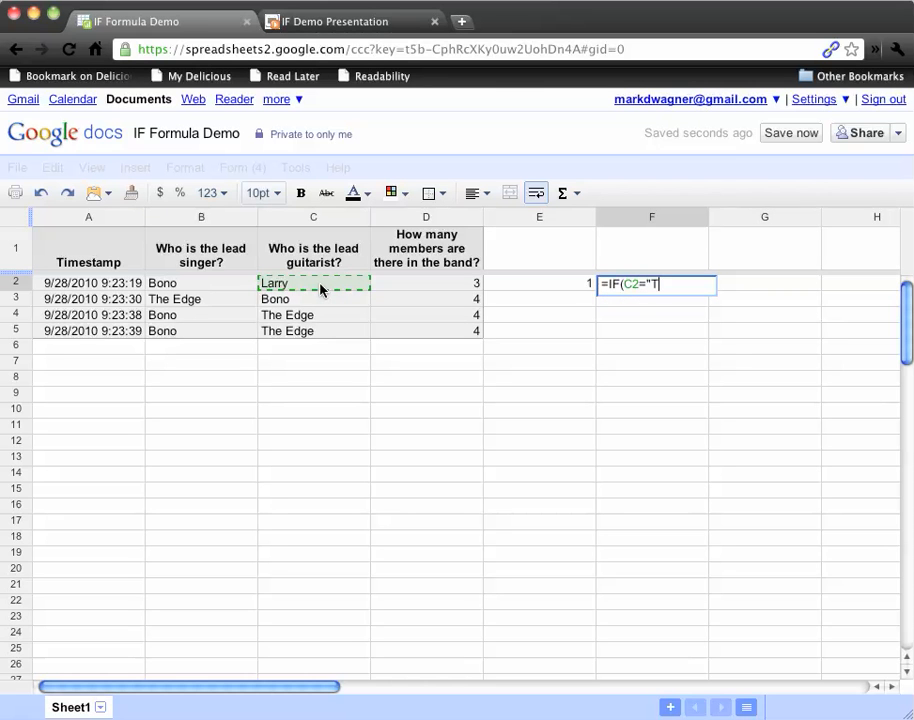
pyautogui.write('he Edge')
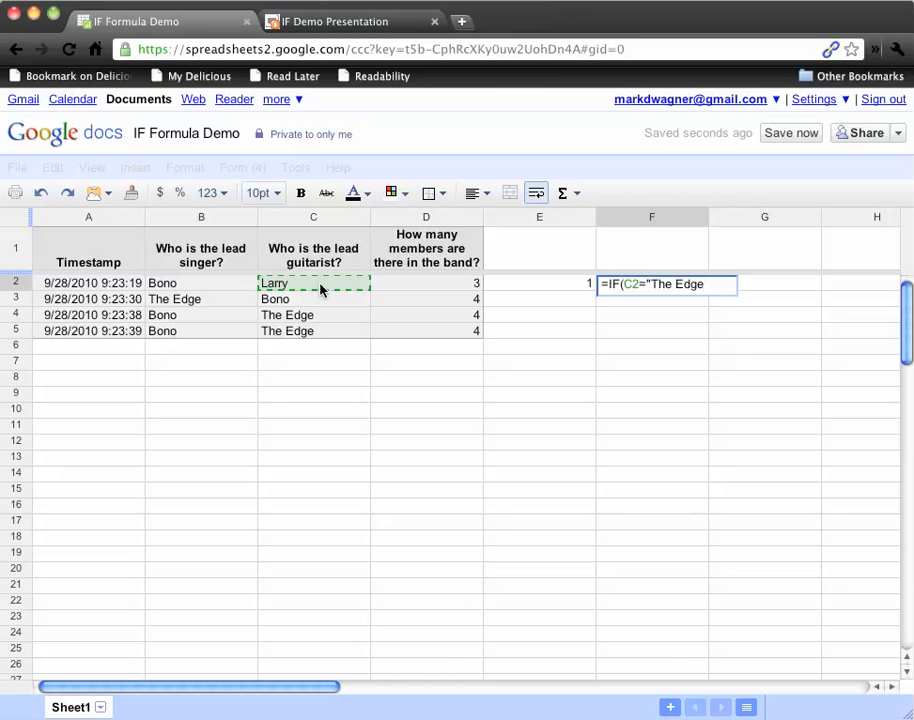
pyautogui.write('", 1, 0)')
pyautogui.press('Return')
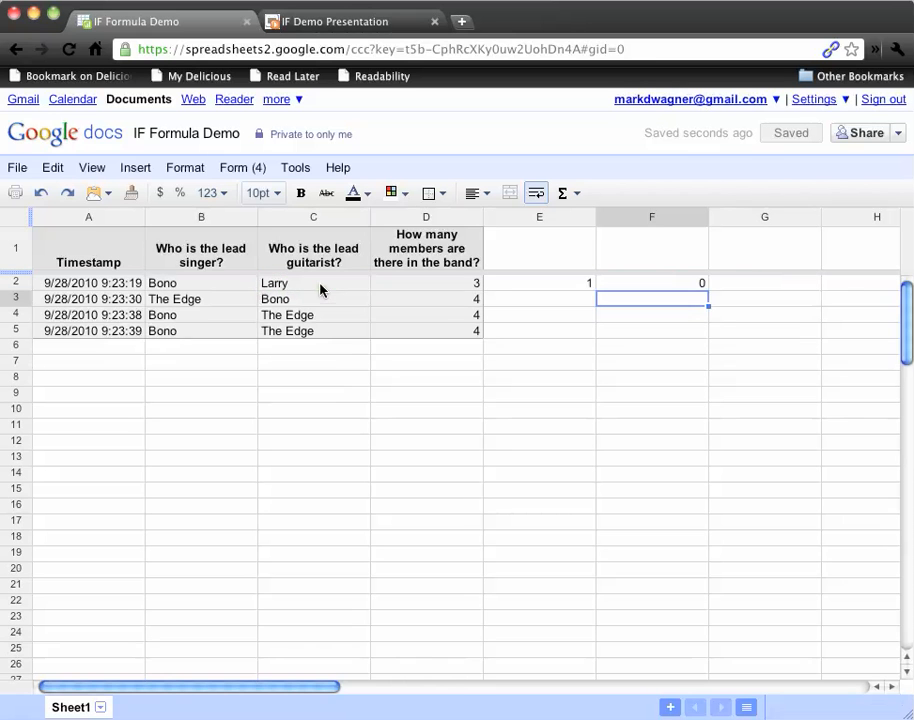
# Enter =IF(D2=4, 1, 0) in cell G2 and fill the E2:G2 formulas down through row 5
pyautogui.click(777, 286)
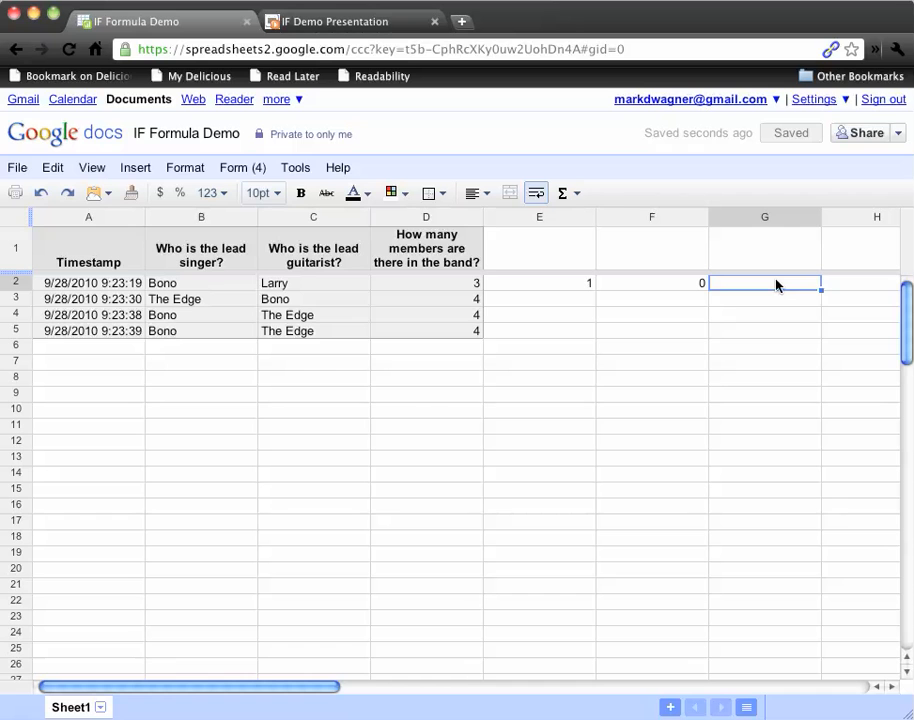
pyautogui.write('=IF(')
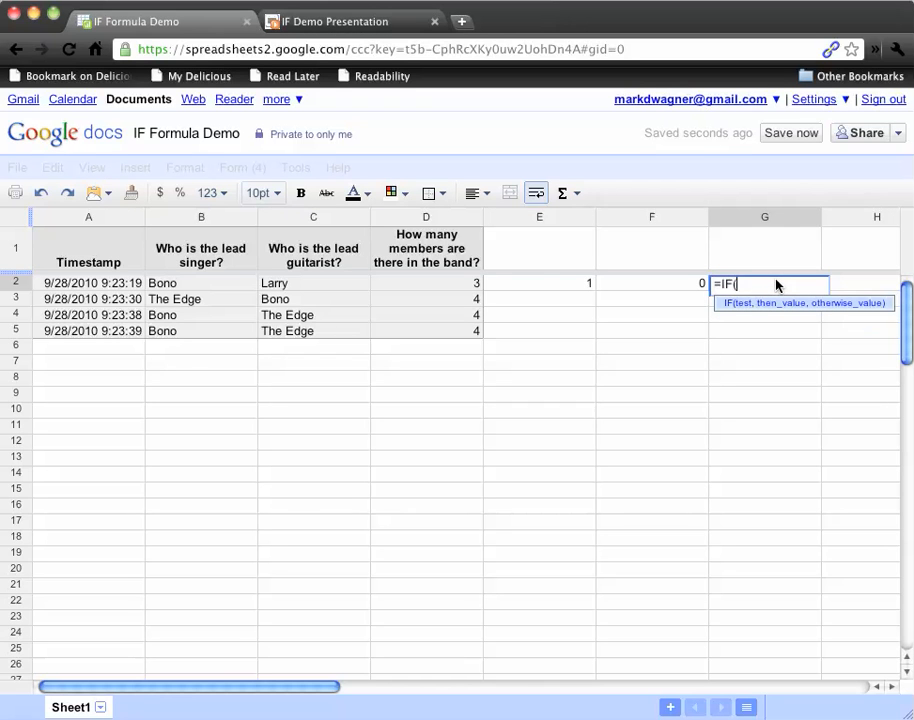
pyautogui.click(449, 286)
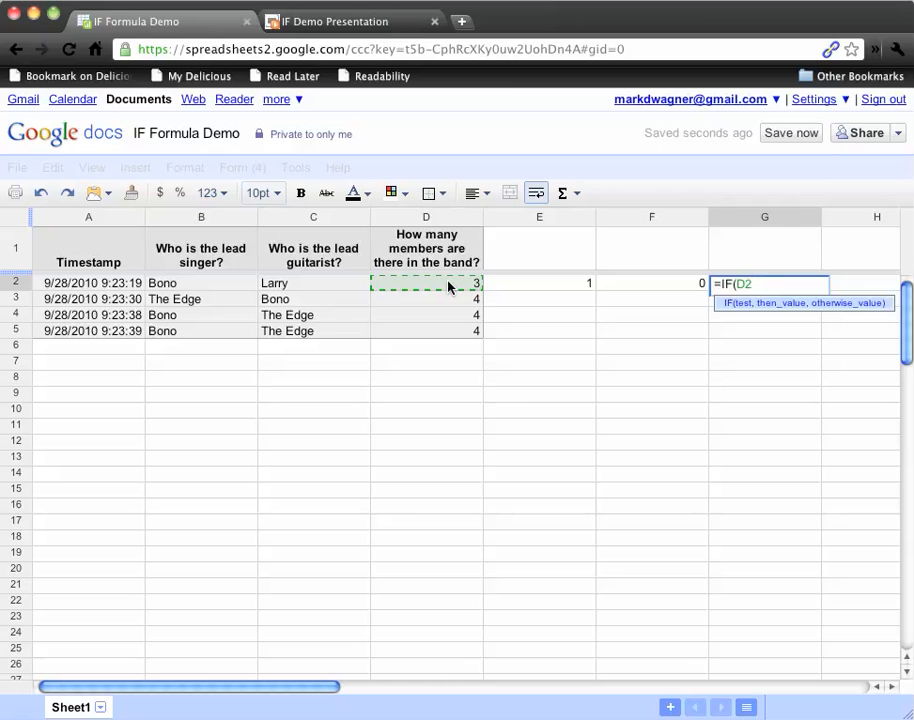
pyautogui.write('=')
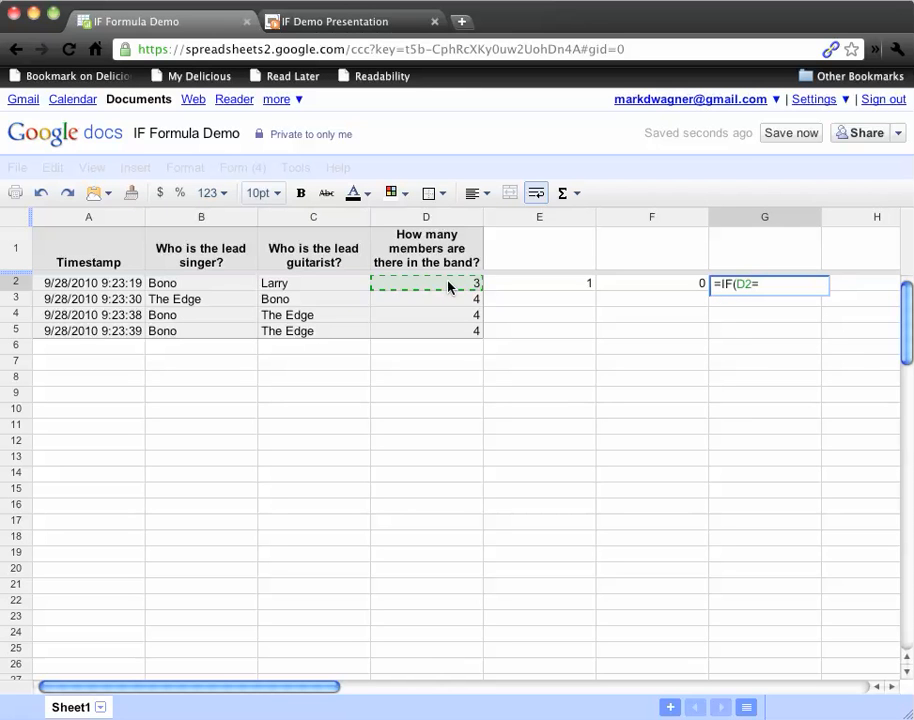
pyautogui.write('4, 1, 0)')
pyautogui.press('Return')
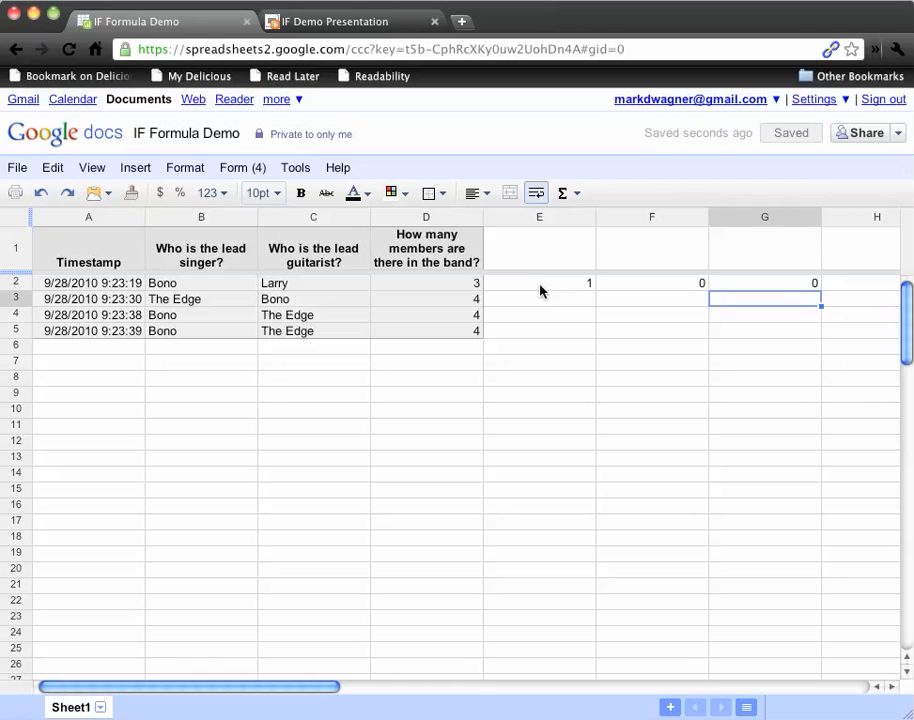
pyautogui.moveTo(541, 290); pyautogui.dragTo(816, 331)
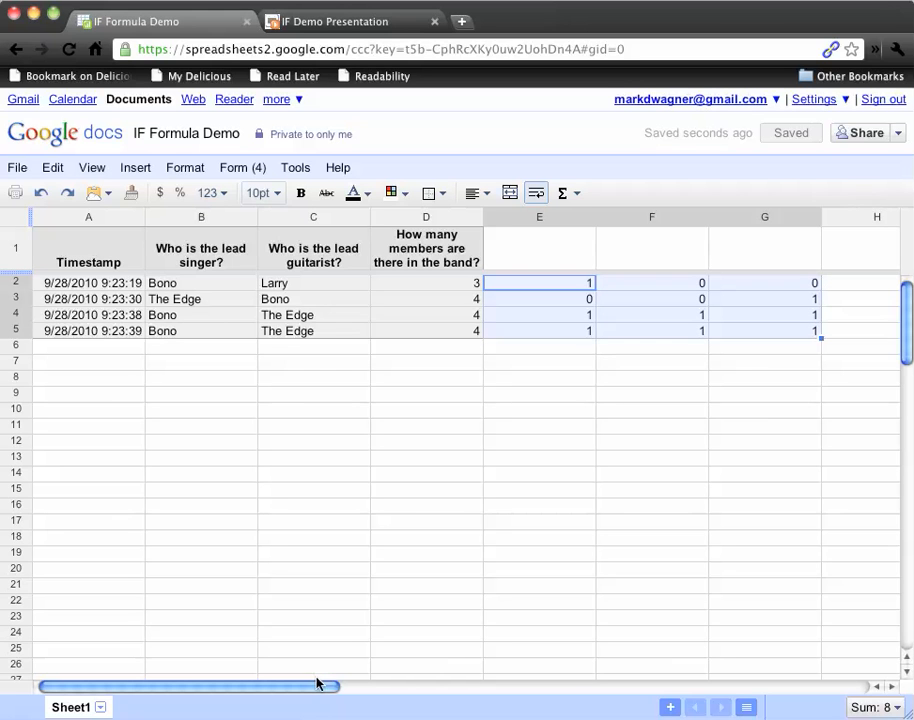
# Enter the formula =sum(E2:G2) in cell H2 to total the first respondent's points
pyautogui.moveTo(318, 689); pyautogui.dragTo(406, 688)
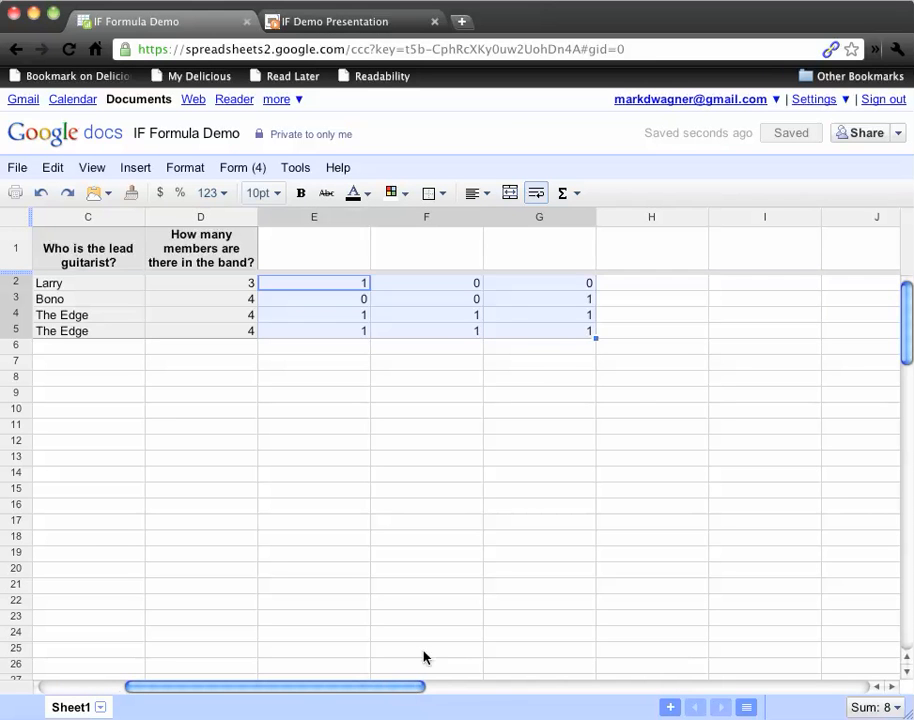
pyautogui.click(643, 288)
pyautogui.write('=sum')
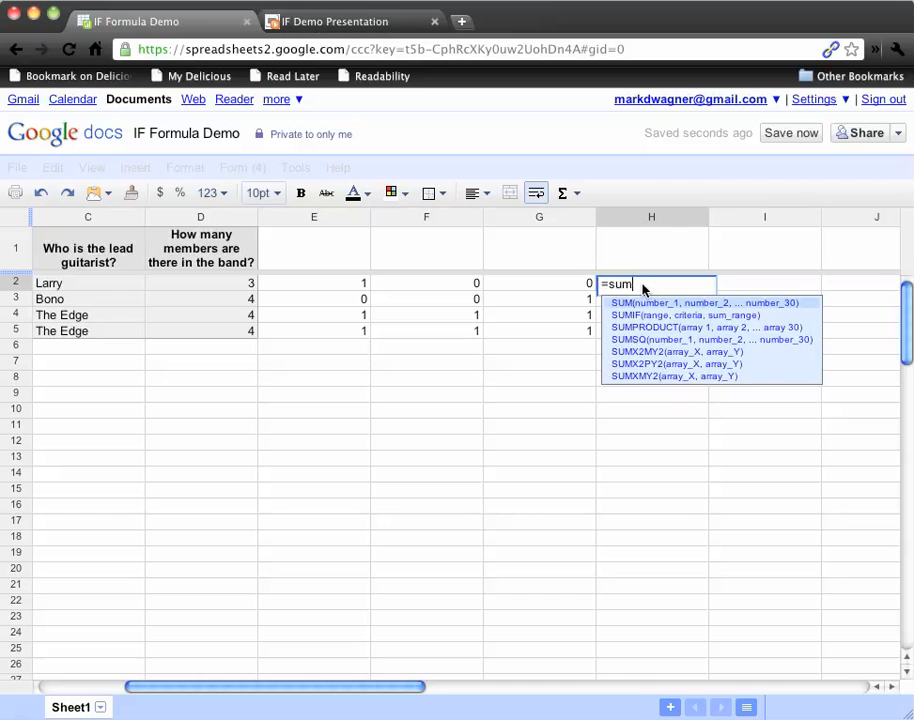
pyautogui.write('(')
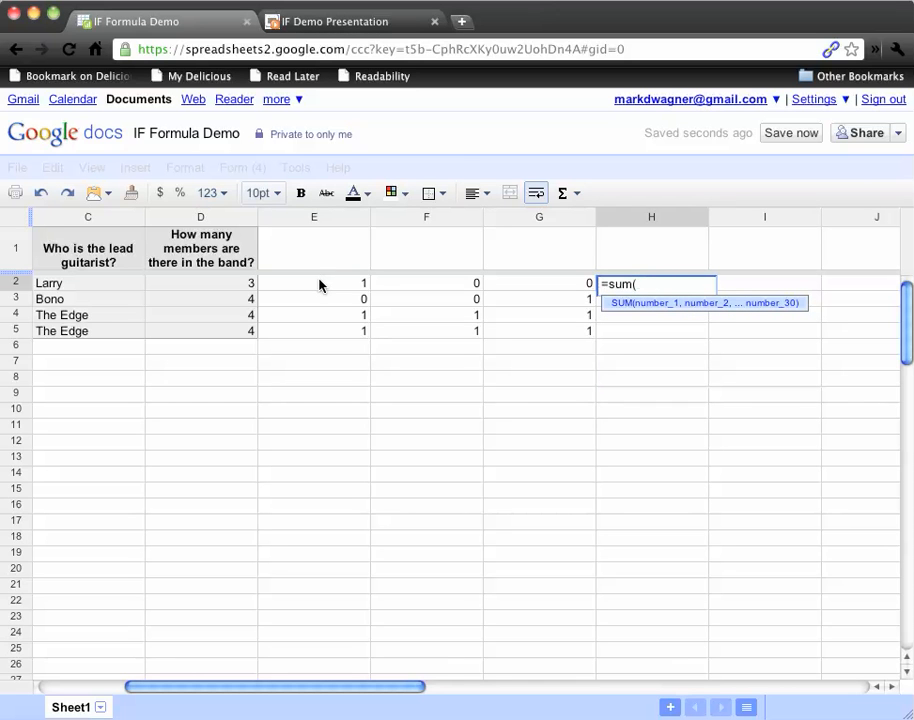
pyautogui.moveTo(319, 285); pyautogui.dragTo(493, 289)
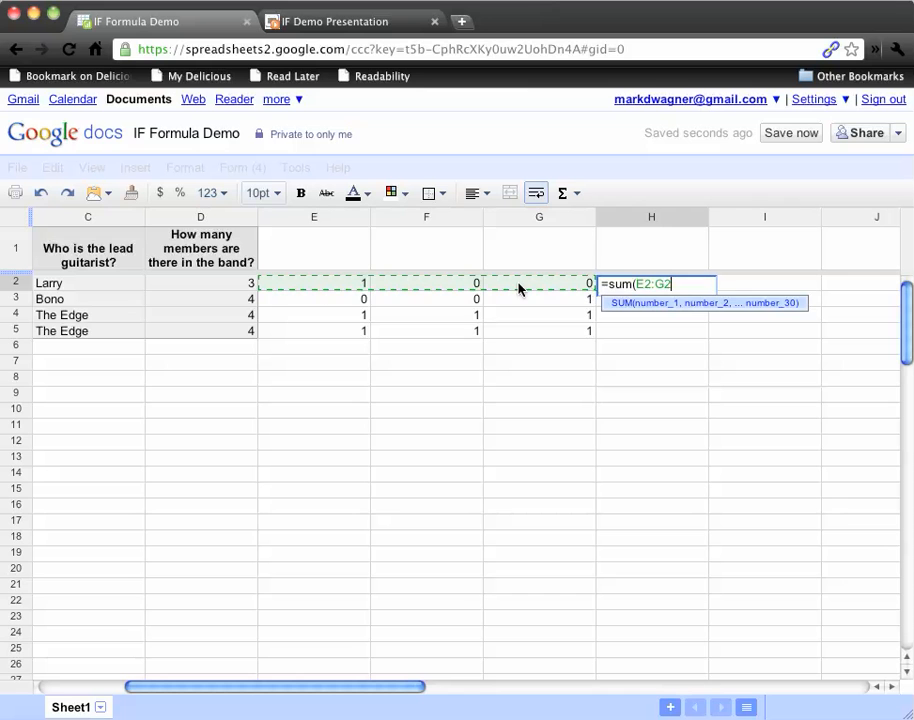
pyautogui.write(')')
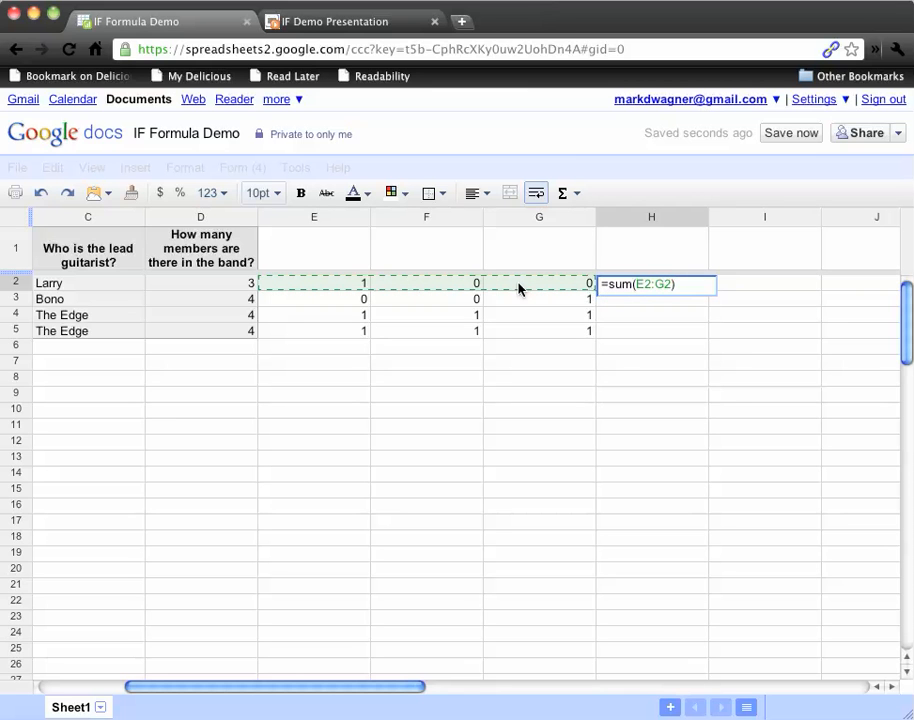
pyautogui.press('Return')
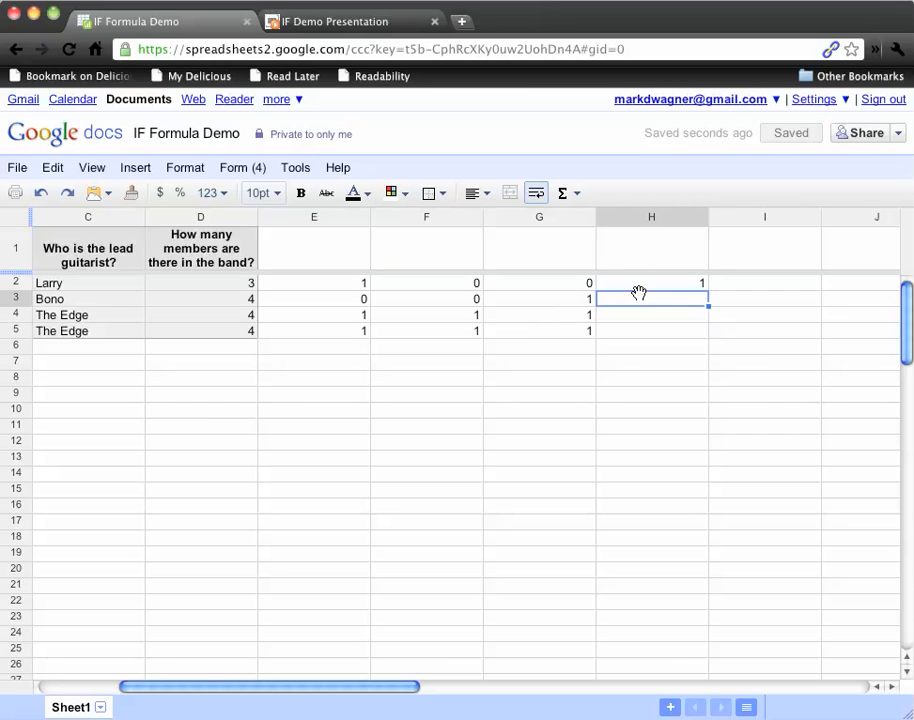
# Fill the H2 total formula down through row 5 and enter =H2/3 in cell I2
pyautogui.click(692, 284)
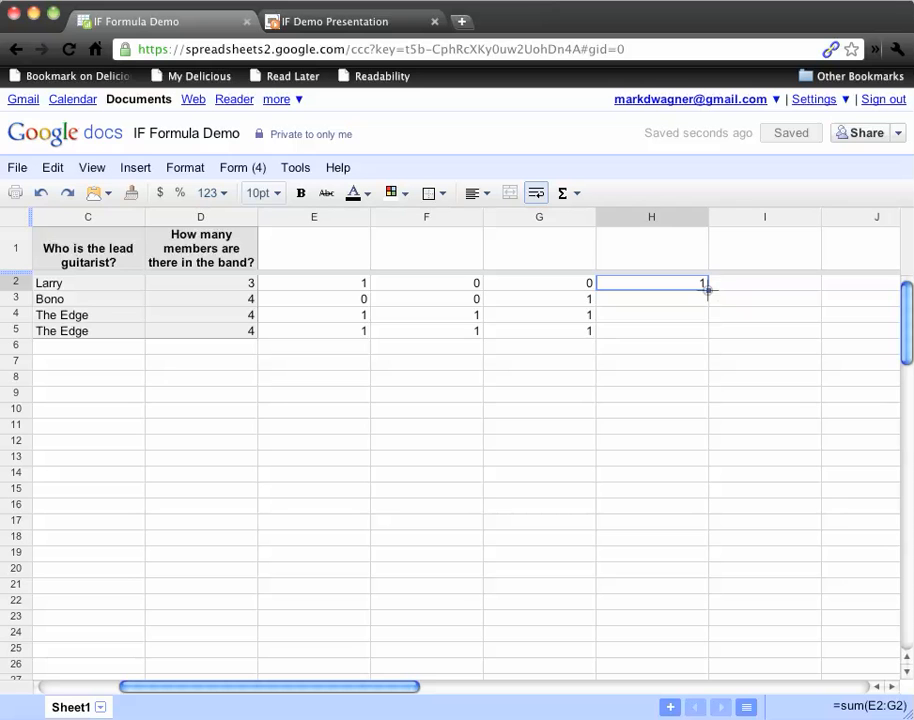
pyautogui.moveTo(707, 289); pyautogui.dragTo(711, 328)
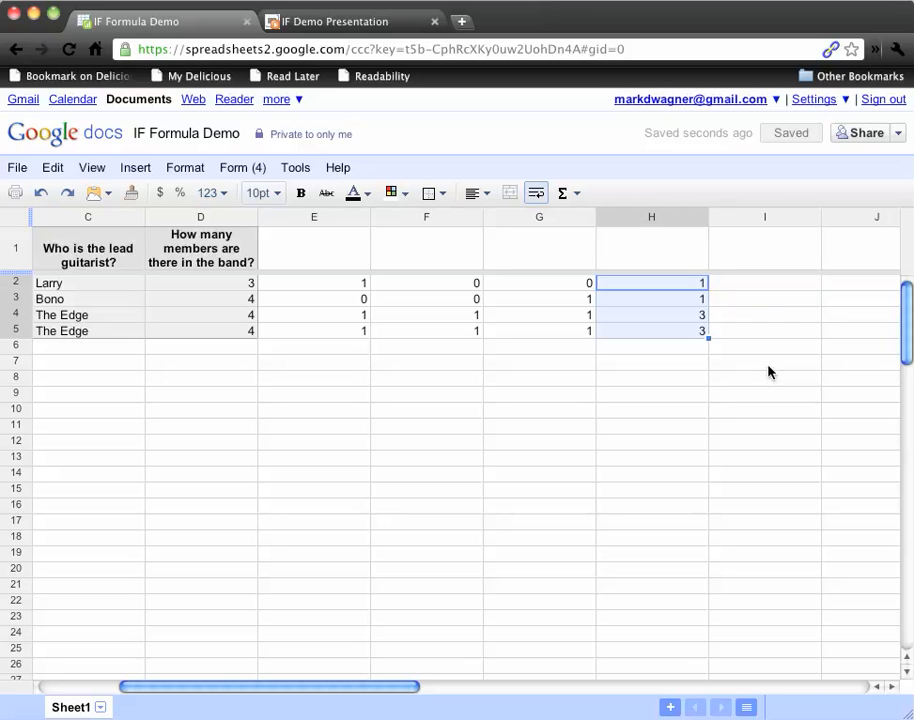
pyautogui.click(761, 286)
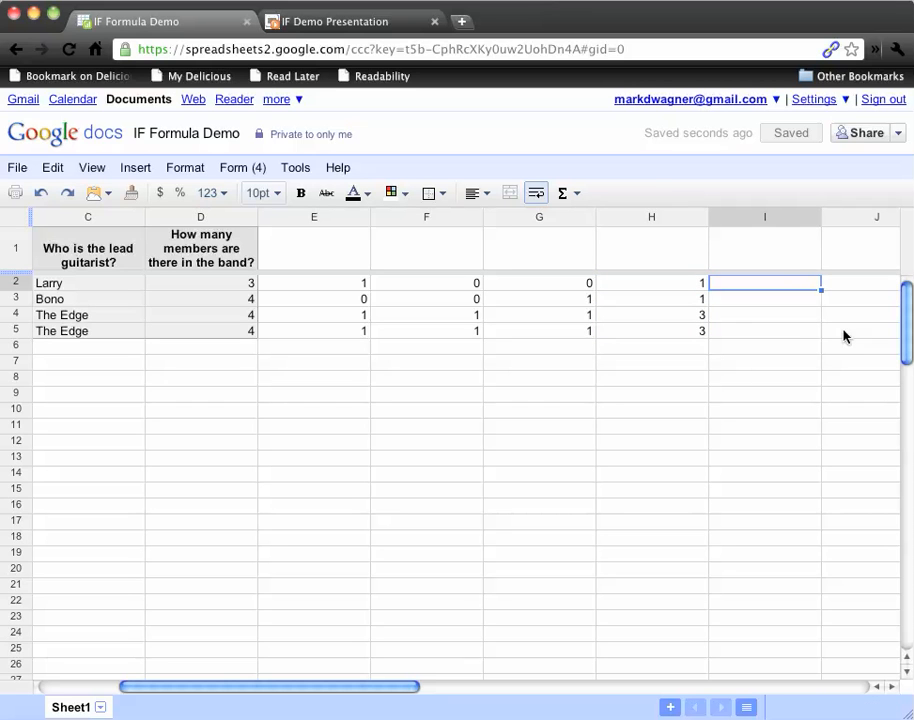
pyautogui.write('=')
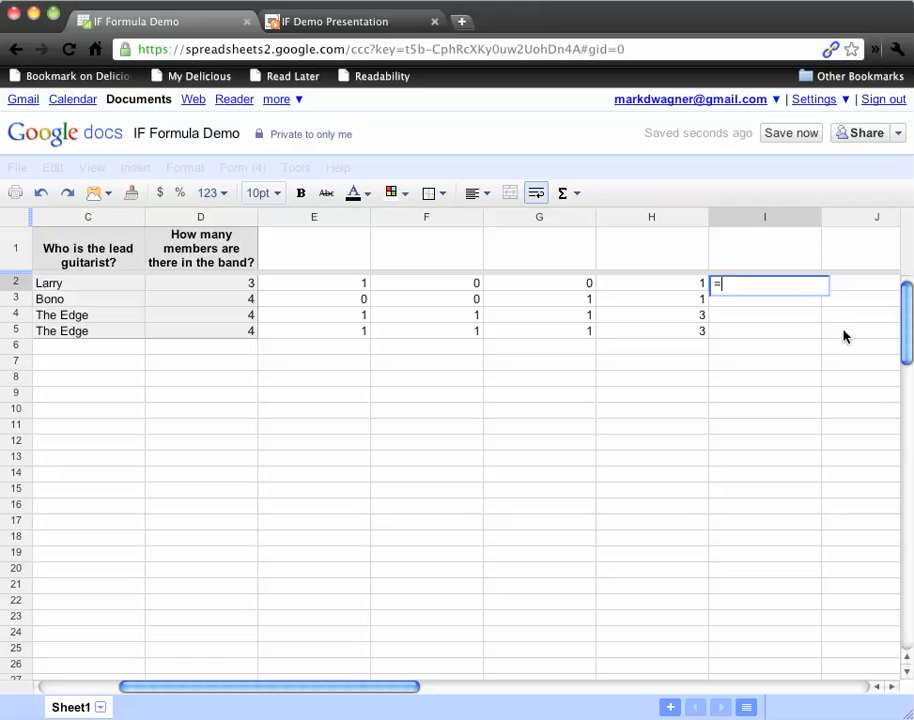
pyautogui.click(643, 283)
pyautogui.write('/3')
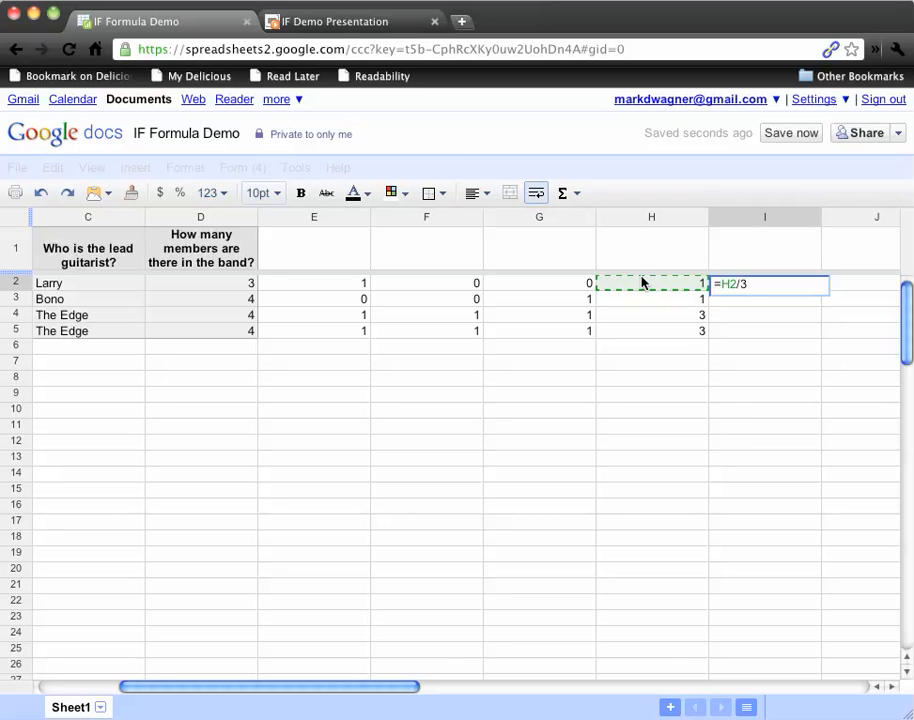
pyautogui.press('Return')
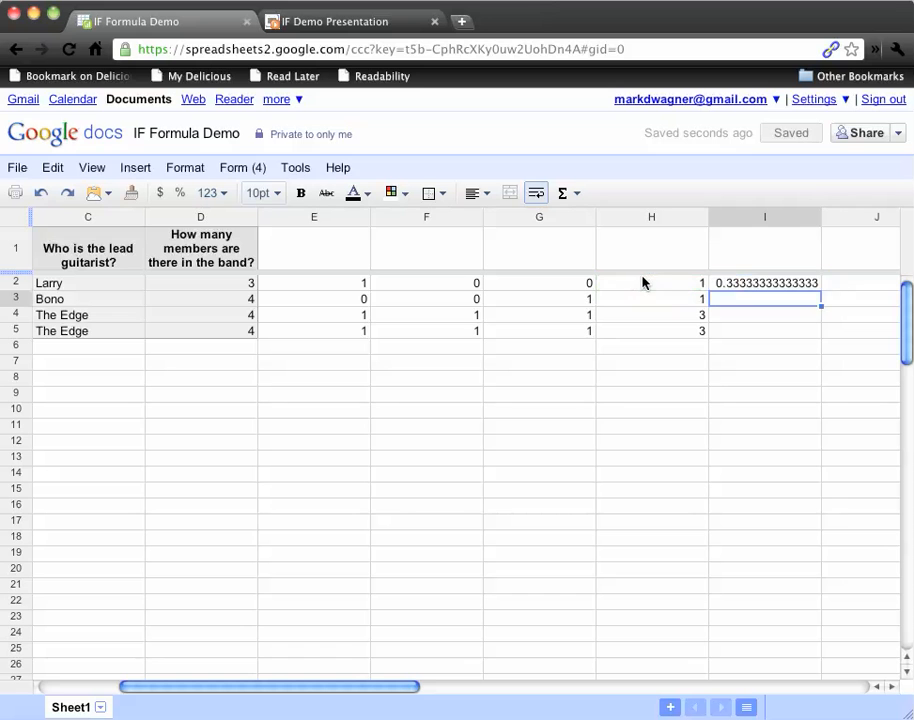
# Fill the I2 formula down through row 5 and format column I as percentages
pyautogui.click(750, 288)
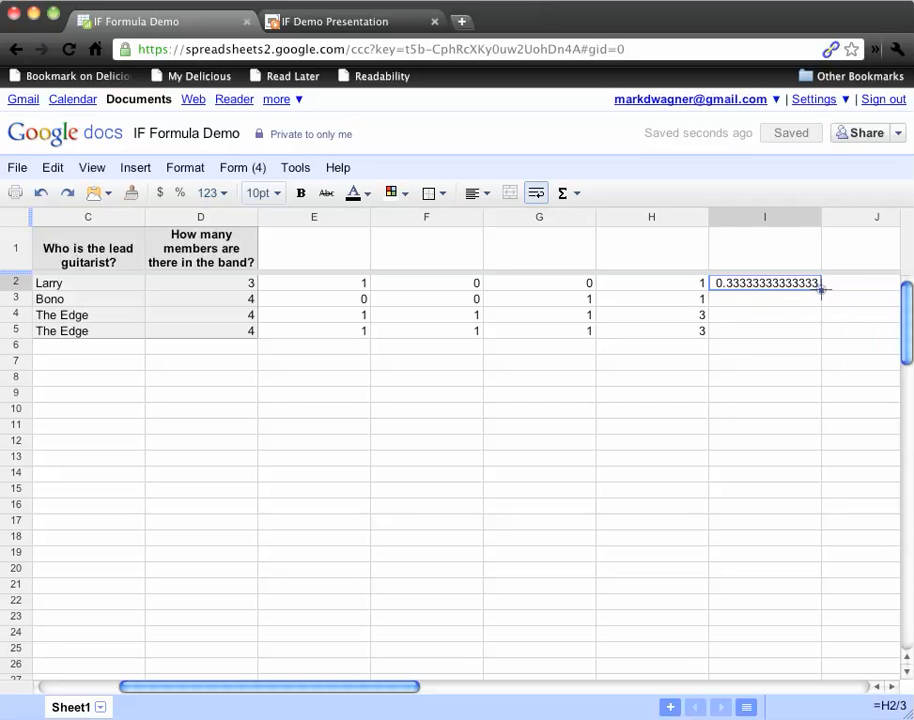
pyautogui.moveTo(820, 289); pyautogui.dragTo(816, 337)
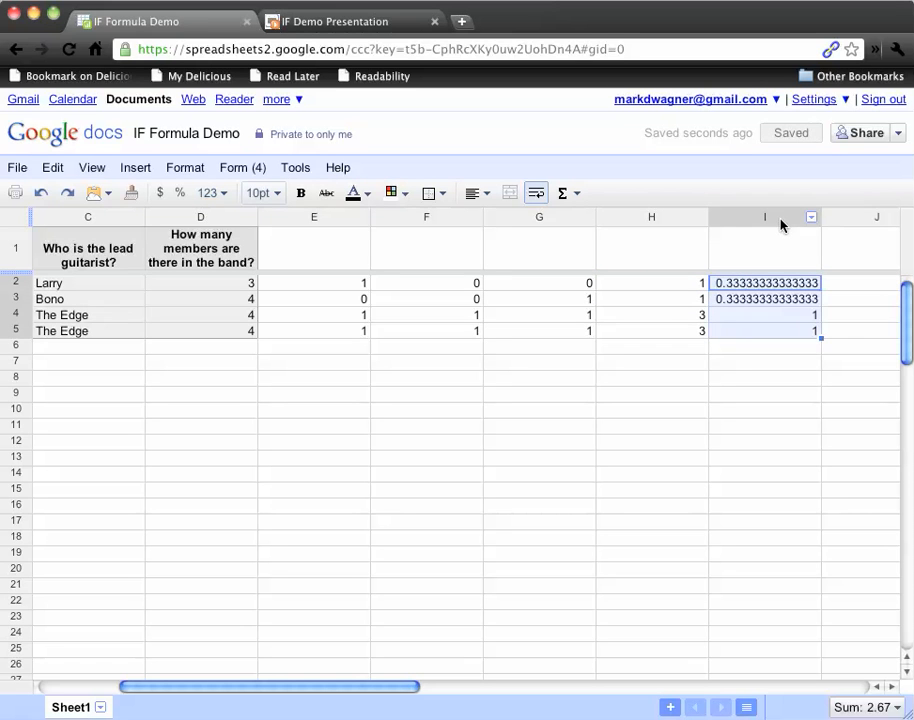
pyautogui.click(779, 219)
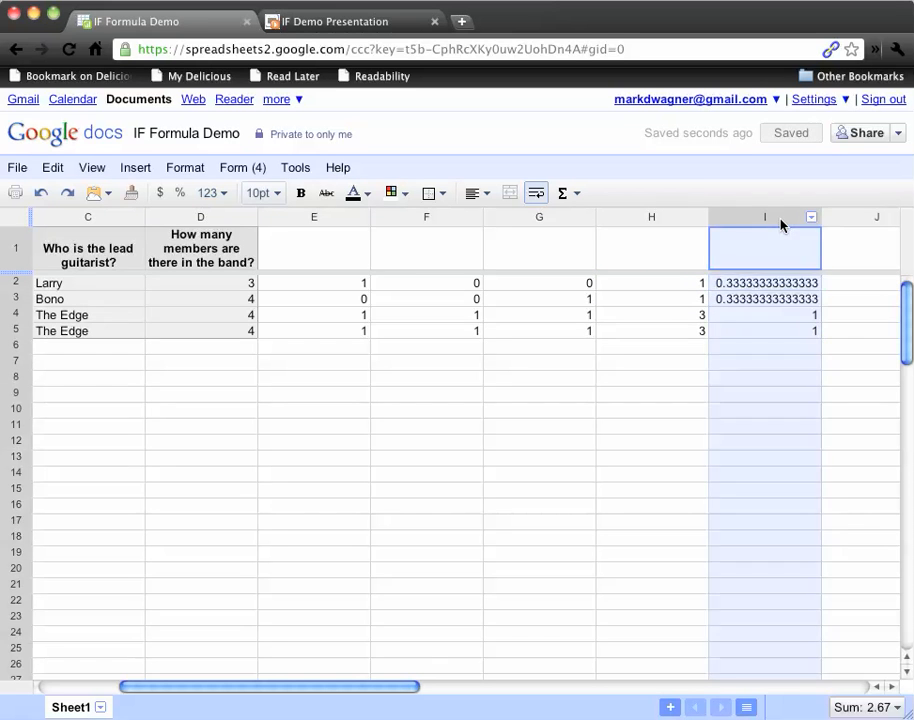
pyautogui.click(187, 170)
pyautogui.click(424, 134)
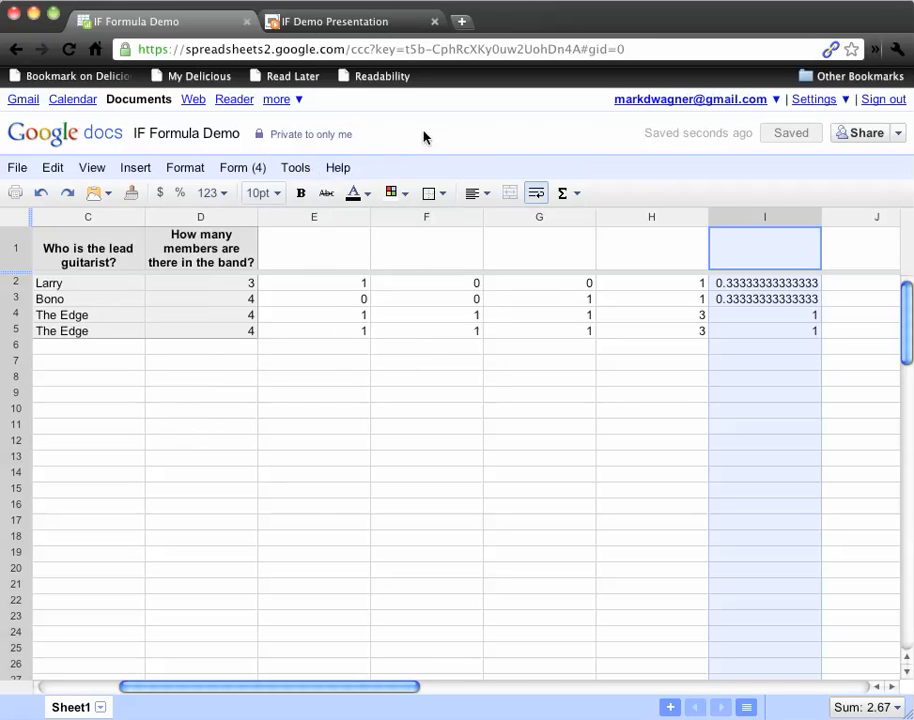
pyautogui.click(179, 196)
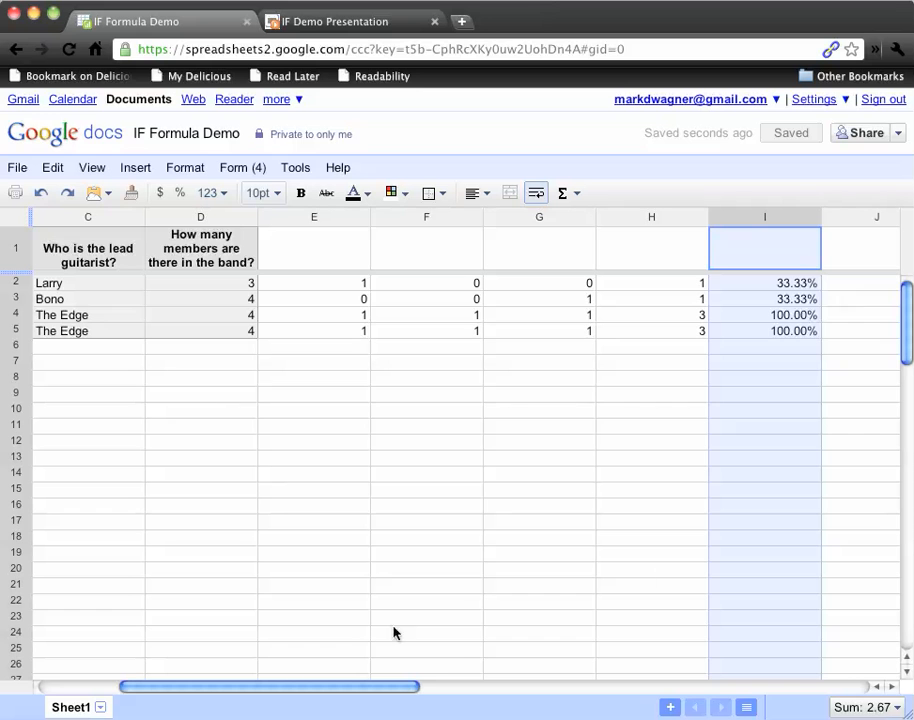
# Copy the nested letter-grade IF formula from slide 11 of the IF Demo Presentation into cell J2 of the IF Formula Demo spreadsheet
pyautogui.moveTo(338, 695); pyautogui.dragTo(386, 694)
pyautogui.click(748, 288)
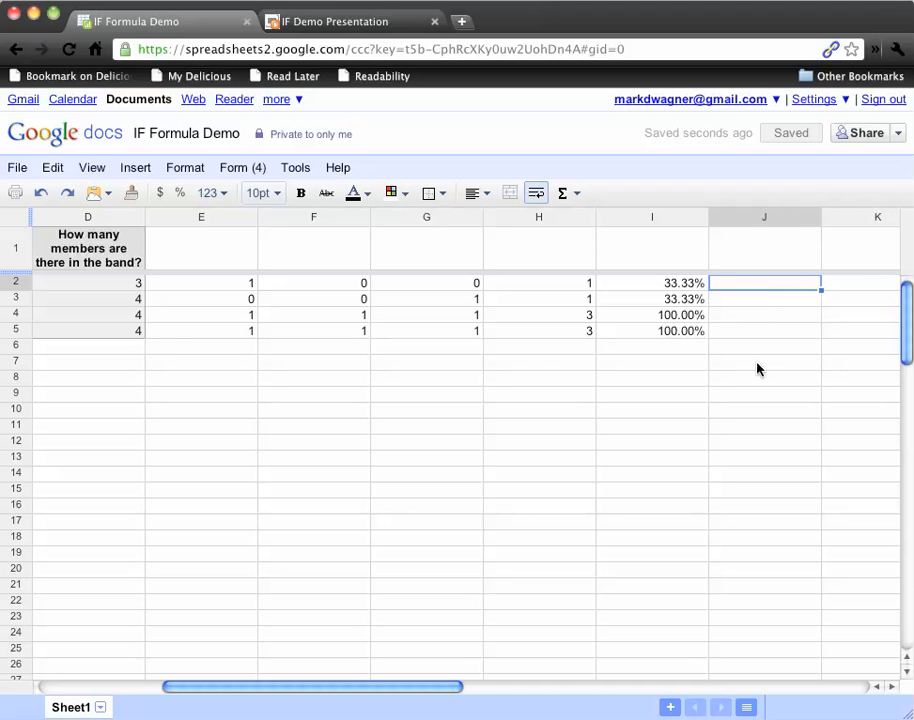
pyautogui.click(346, 24)
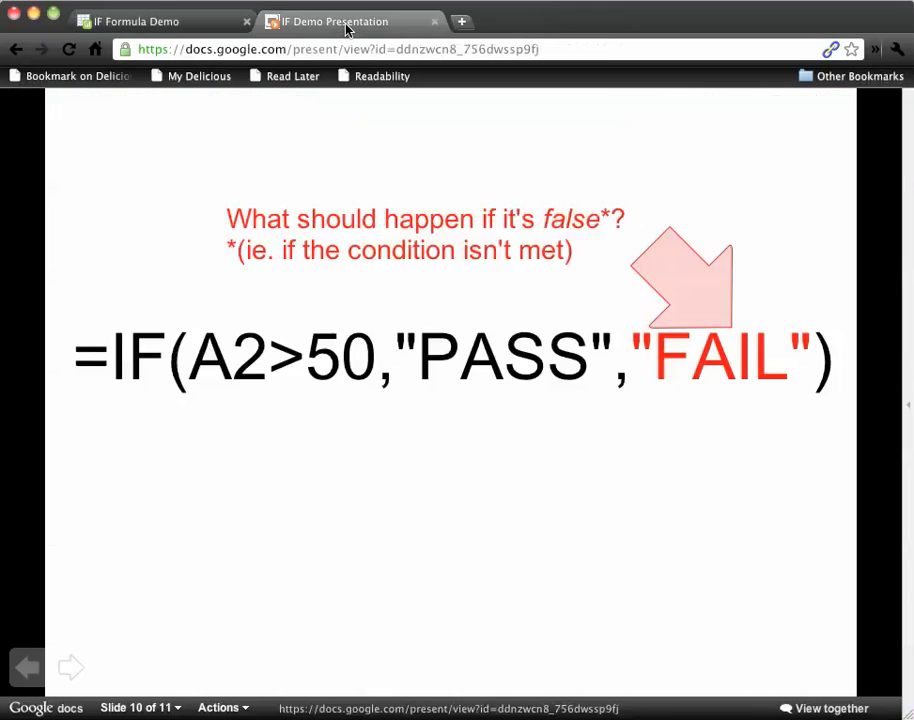
pyautogui.click(71, 666)
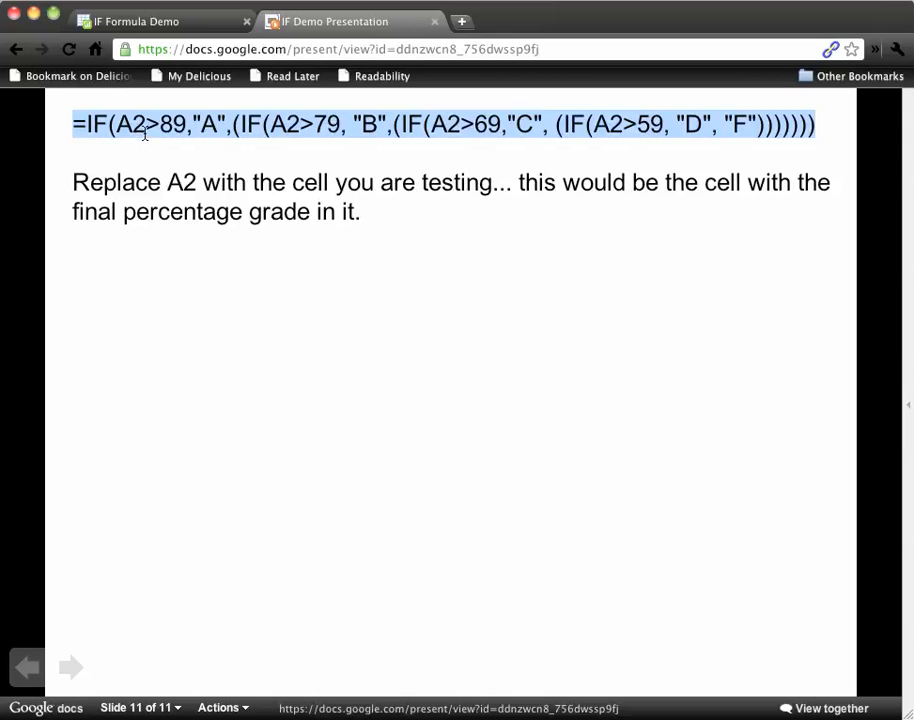
pyautogui.click(184, 27)
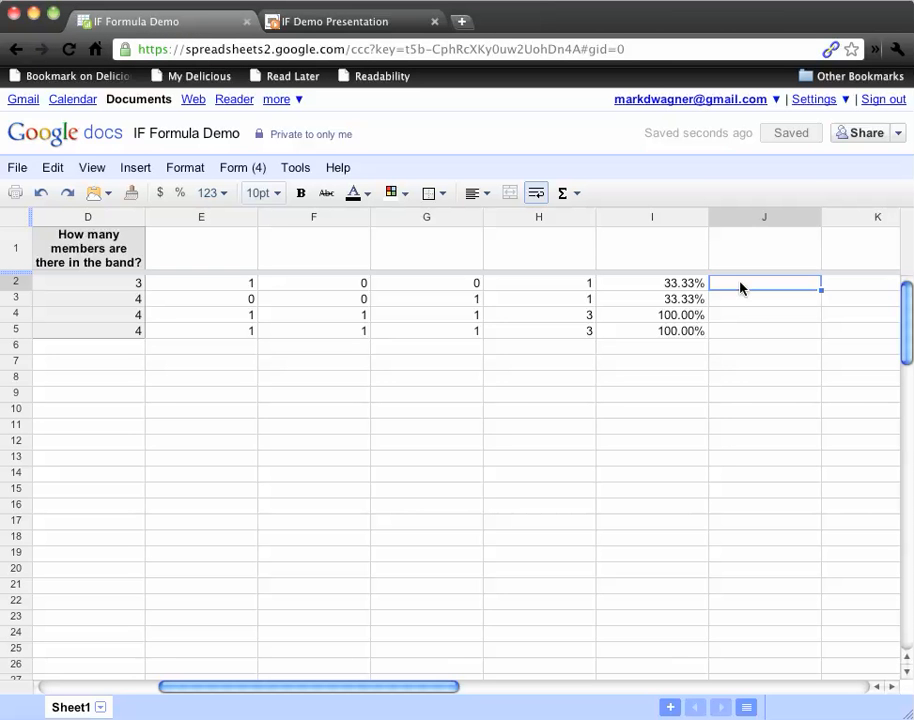
pyautogui.hotkey('ctrl', 'v')
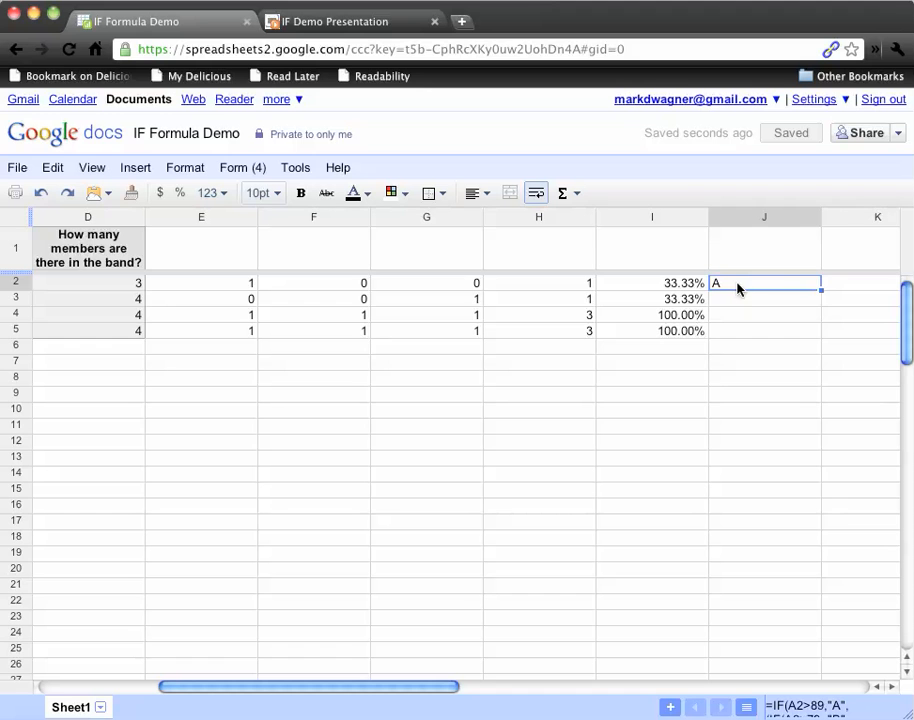
# Replace all four A2 references in the J2 grade formula with I2 and fill it down through row 5
pyautogui.doubleClick(738, 289)
pyautogui.moveTo(737, 312); pyautogui.dragTo(700, 288)
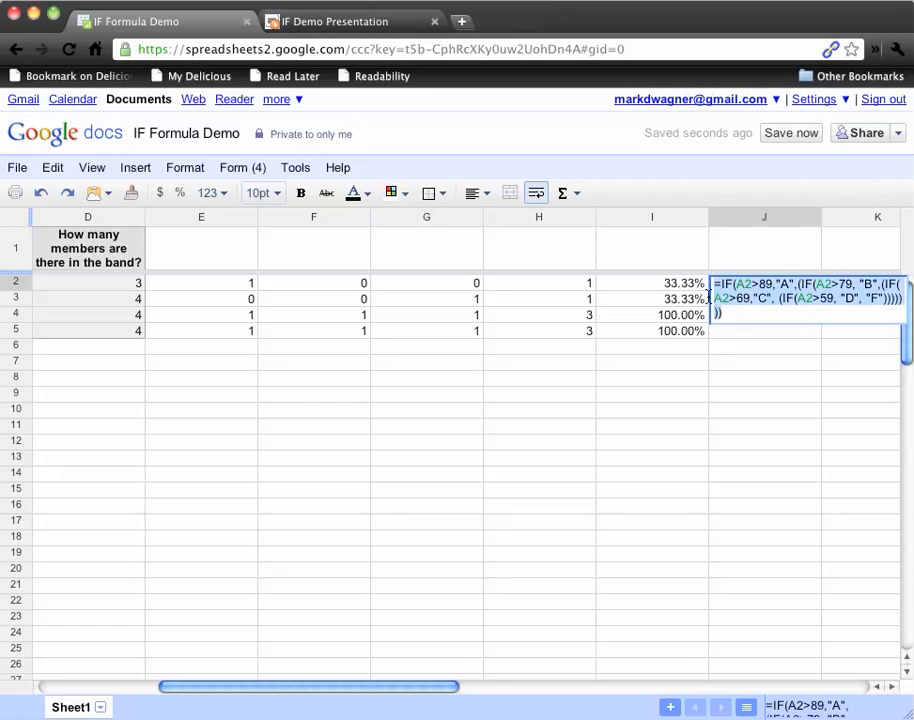
pyautogui.press('Right')
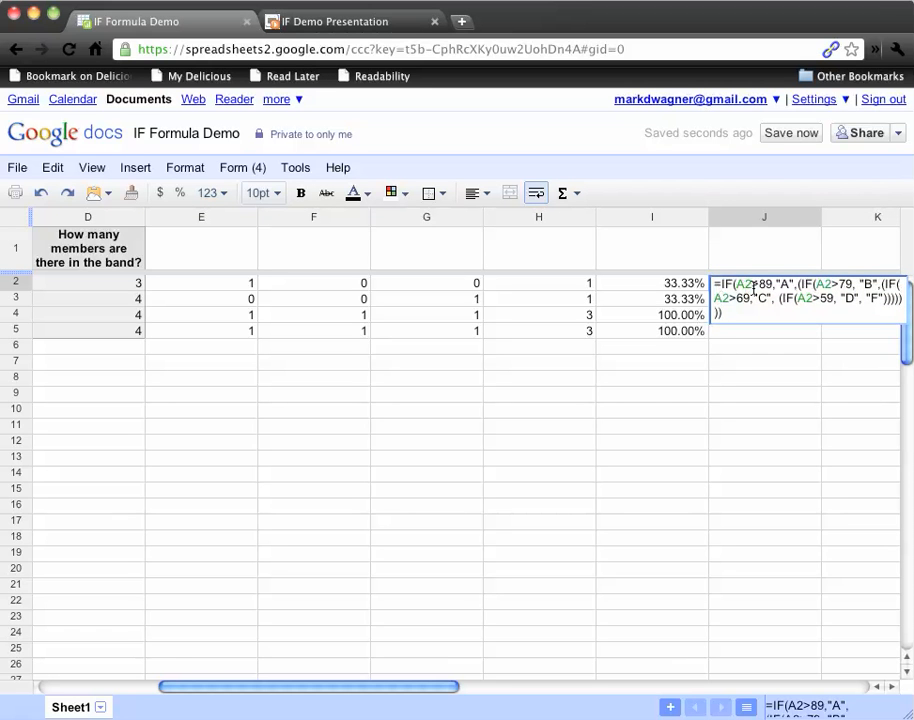
pyautogui.write(')')
pyautogui.press('BackSpace')
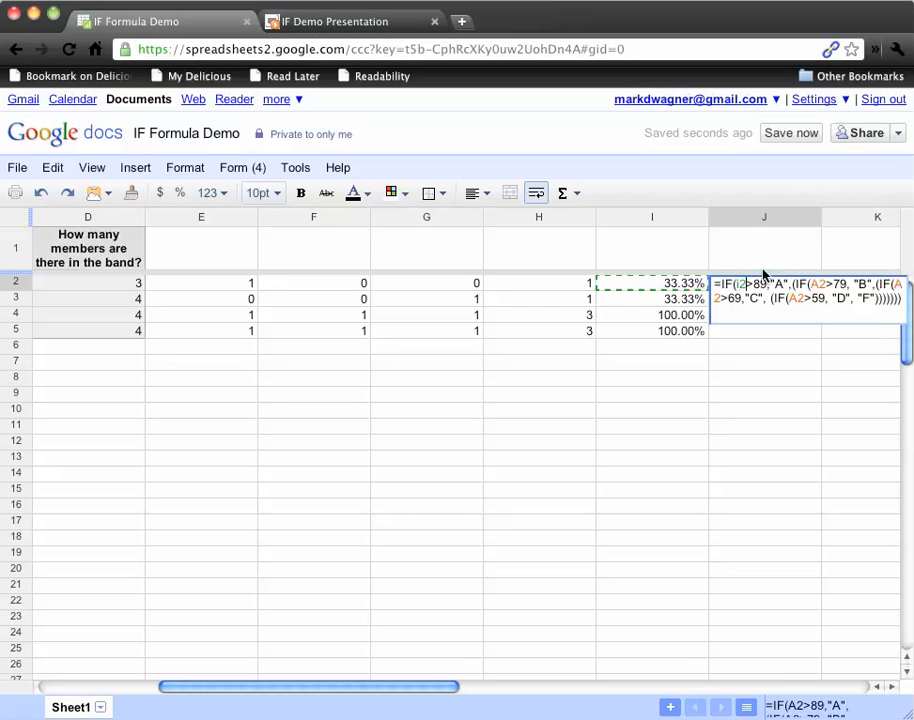
pyautogui.press('Right')
pyautogui.press('Right')
pyautogui.press('Right')
pyautogui.press('BackSpace')
pyautogui.write('i')
pyautogui.press('Right')
pyautogui.press('Right')
pyautogui.press('Right')
pyautogui.press('Right')
pyautogui.press('Right')
pyautogui.press('Right')
pyautogui.press('Right')
pyautogui.press('Right')
pyautogui.press('Right')
pyautogui.press('Right')
pyautogui.press('Right')
pyautogui.press('Right')
pyautogui.press('Right')
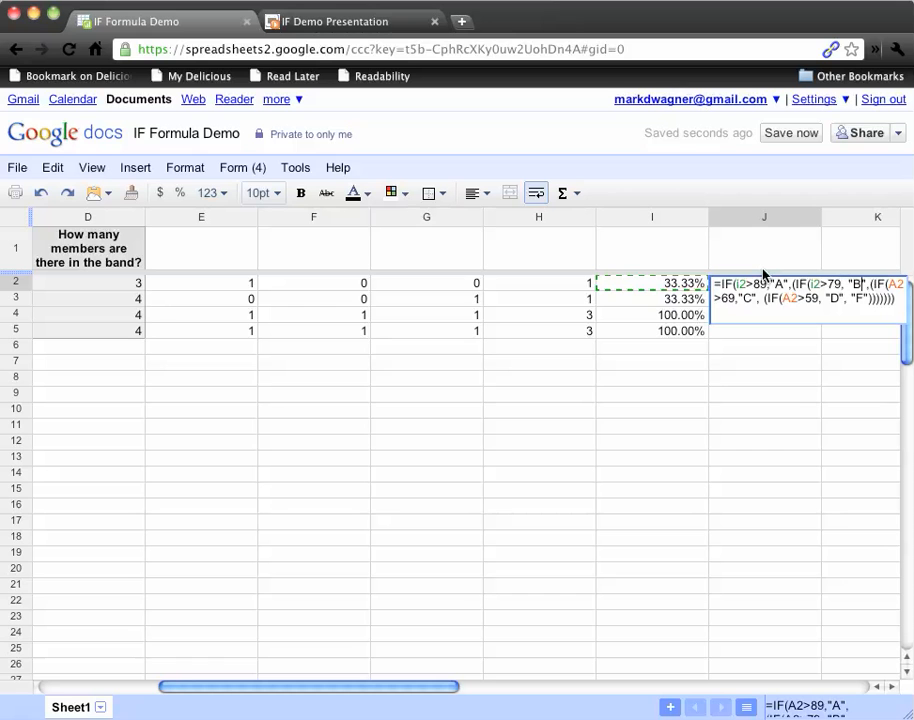
pyautogui.press('Right')
pyautogui.press('BackSpace')
pyautogui.write('i')
pyautogui.press('Right')
pyautogui.press('Right')
pyautogui.press('Right')
pyautogui.press('Right')
pyautogui.press('BackSpace')
pyautogui.write('i')
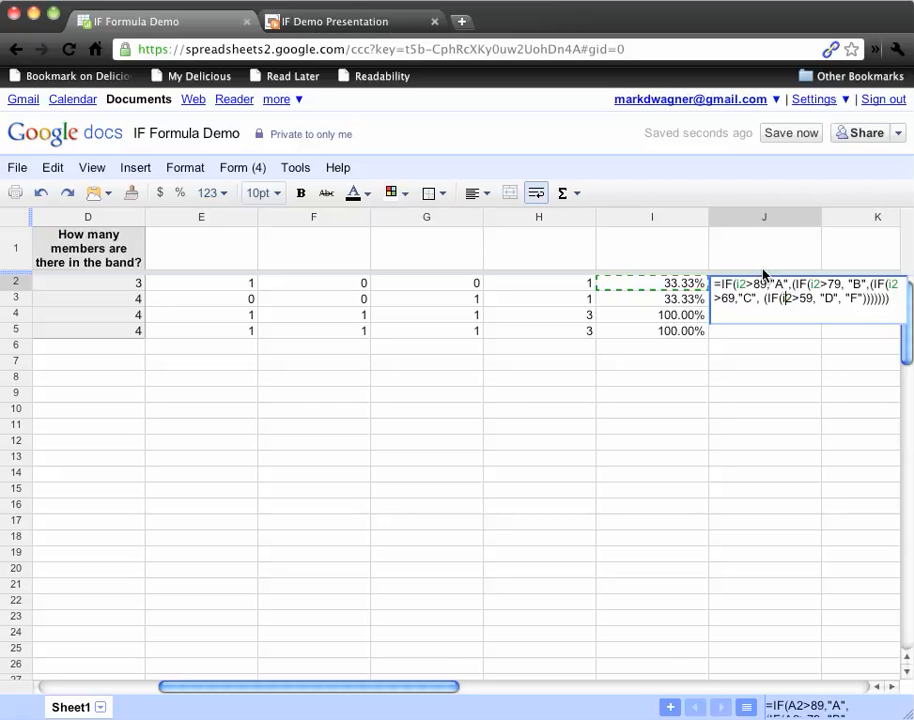
pyautogui.press('Return')
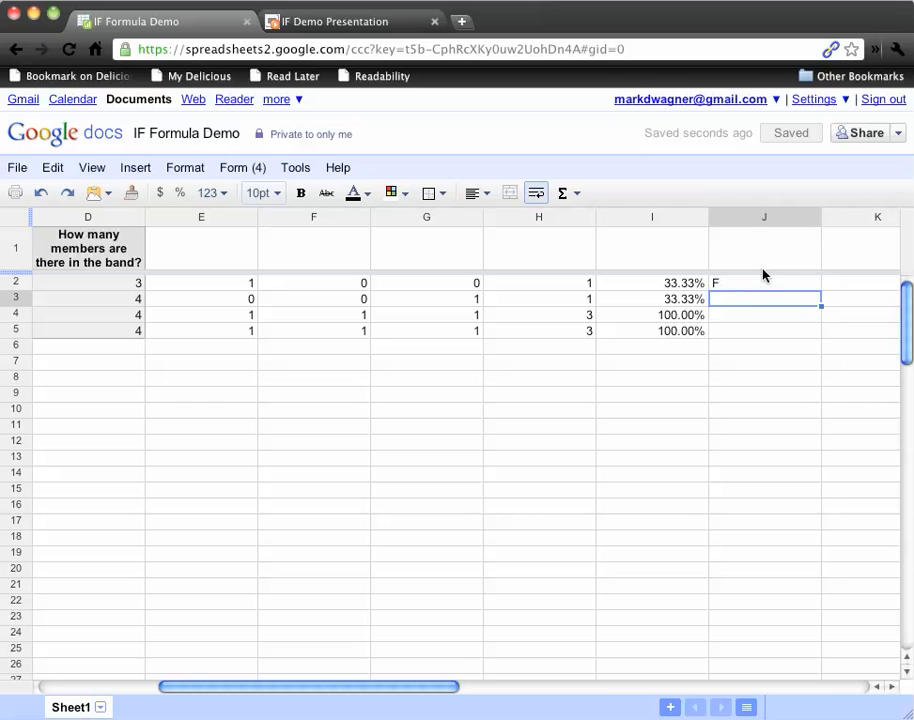
pyautogui.click(743, 289)
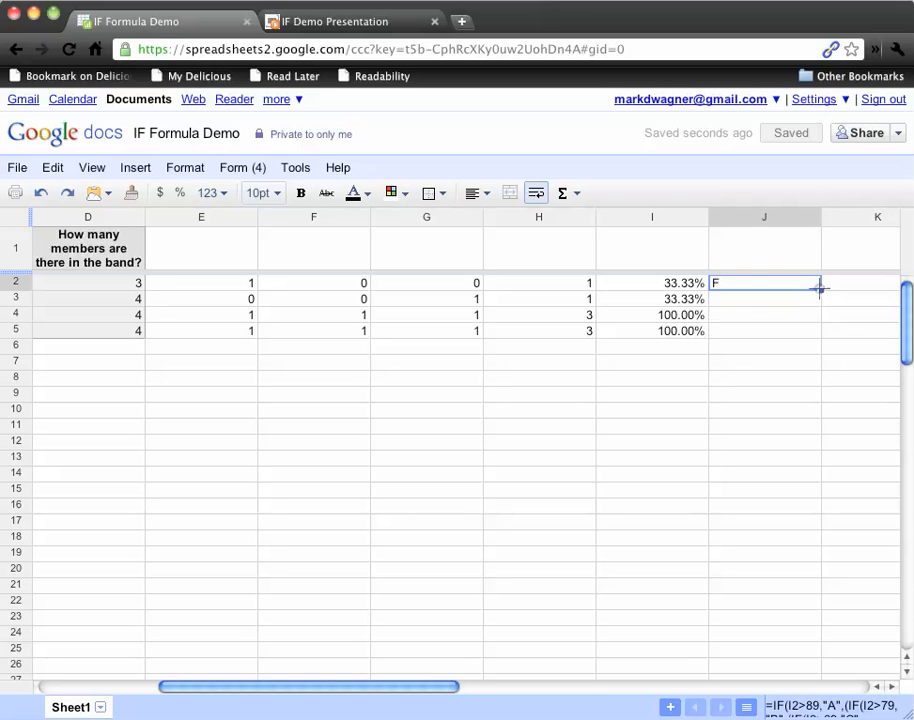
pyautogui.moveTo(820, 289); pyautogui.dragTo(817, 334)
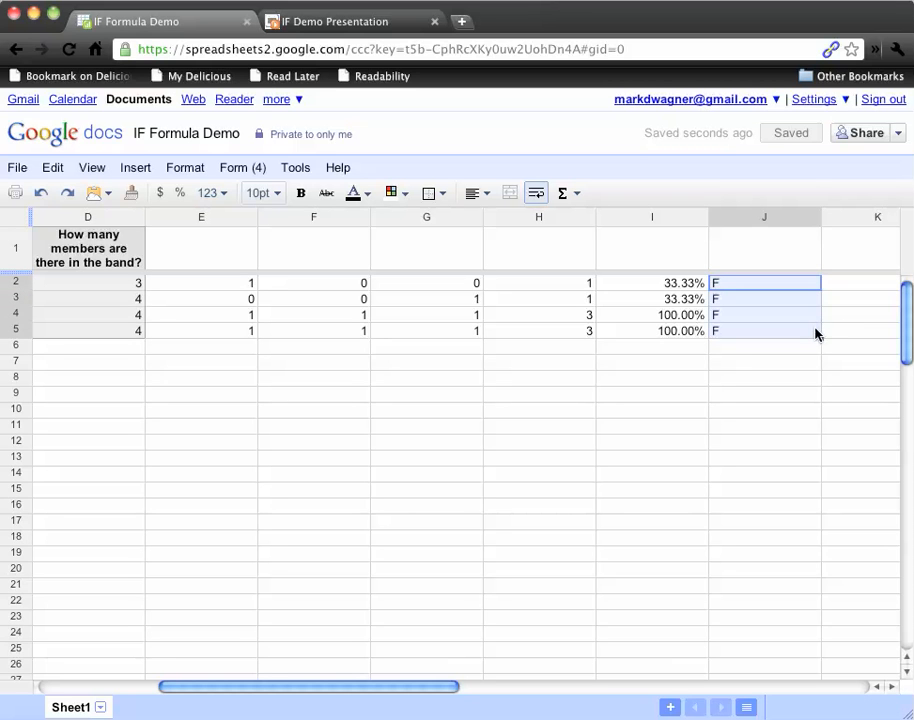
# Change the grade thresholds in the J2 formula to .89, .79, .69 and .59 and fill it down through row 5
pyautogui.doubleClick(764, 285)
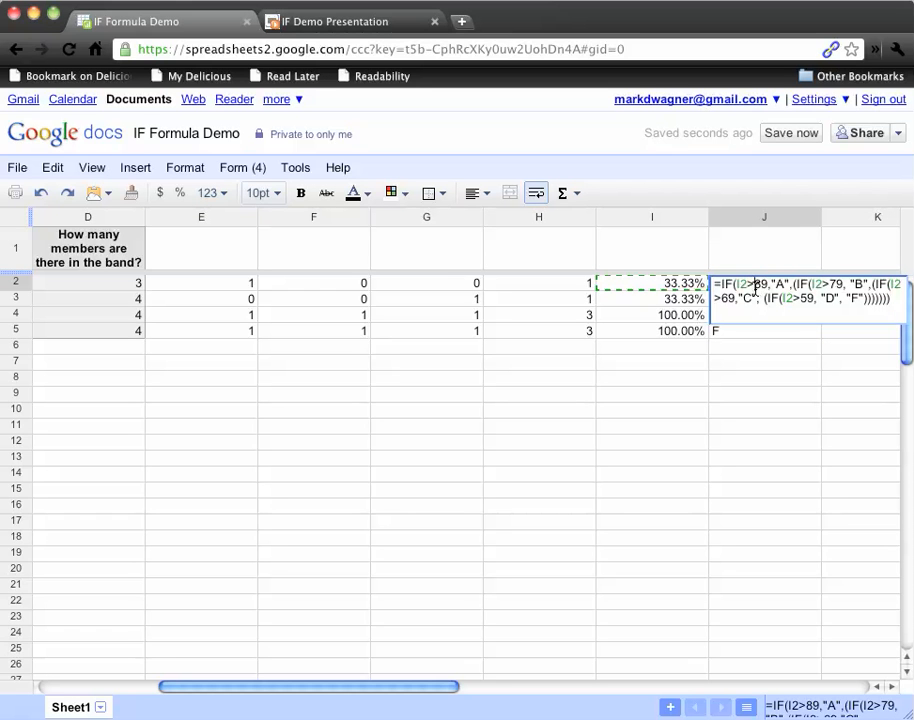
pyautogui.write('.')
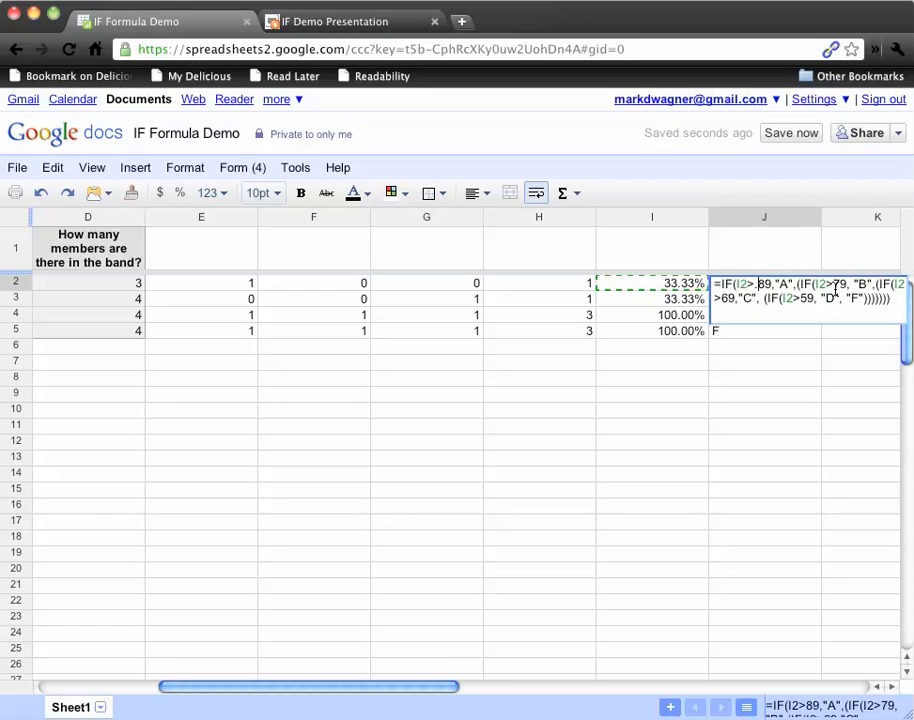
pyautogui.click(835, 287)
pyautogui.write('.')
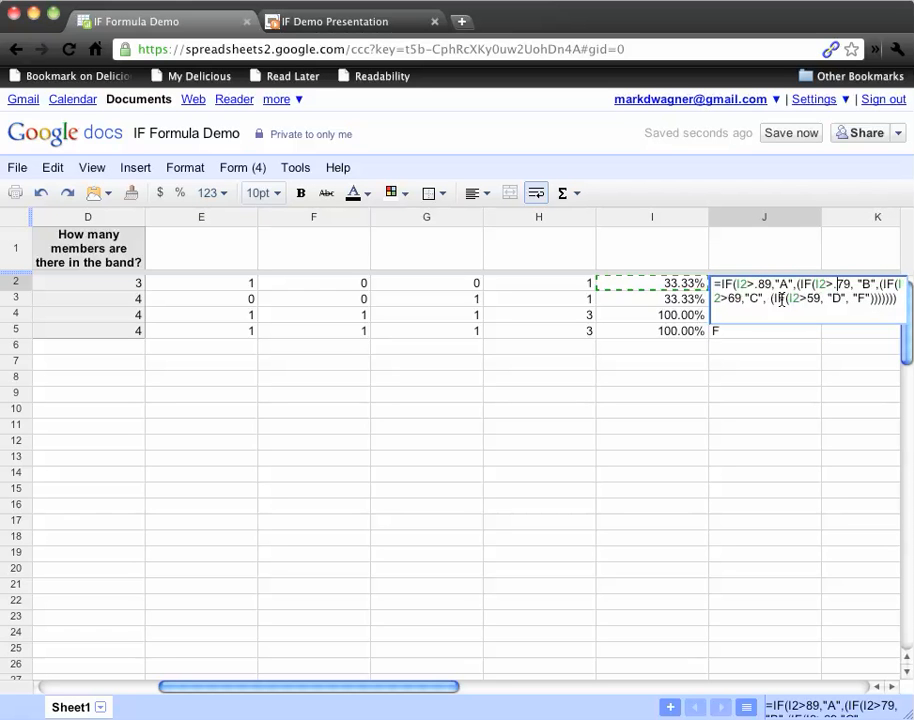
pyautogui.click(731, 298)
pyautogui.write('.')
pyautogui.click(812, 298)
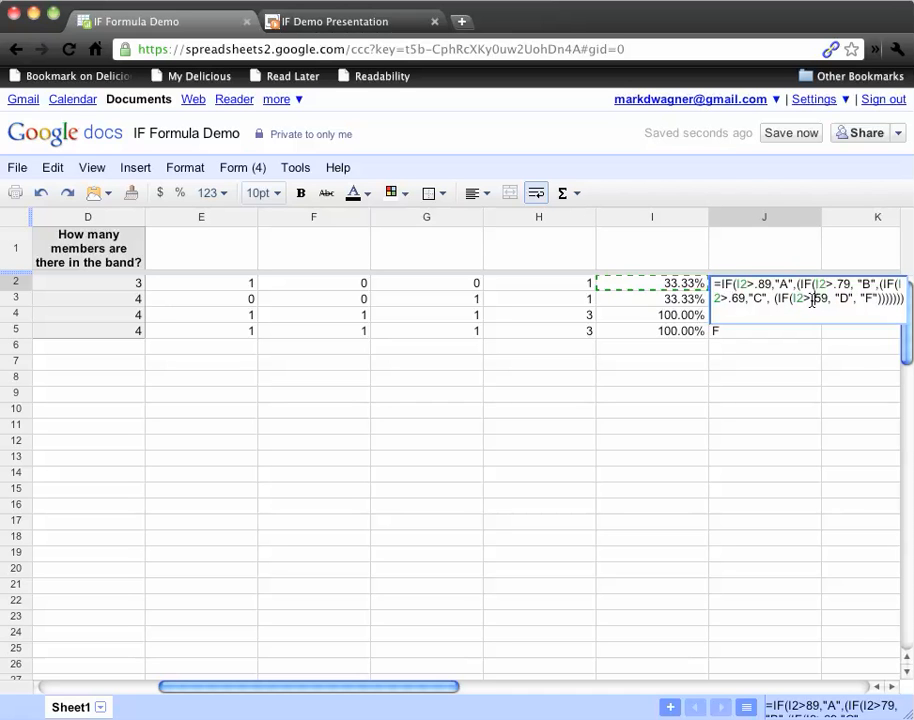
pyautogui.write('.')
pyautogui.press('Return')
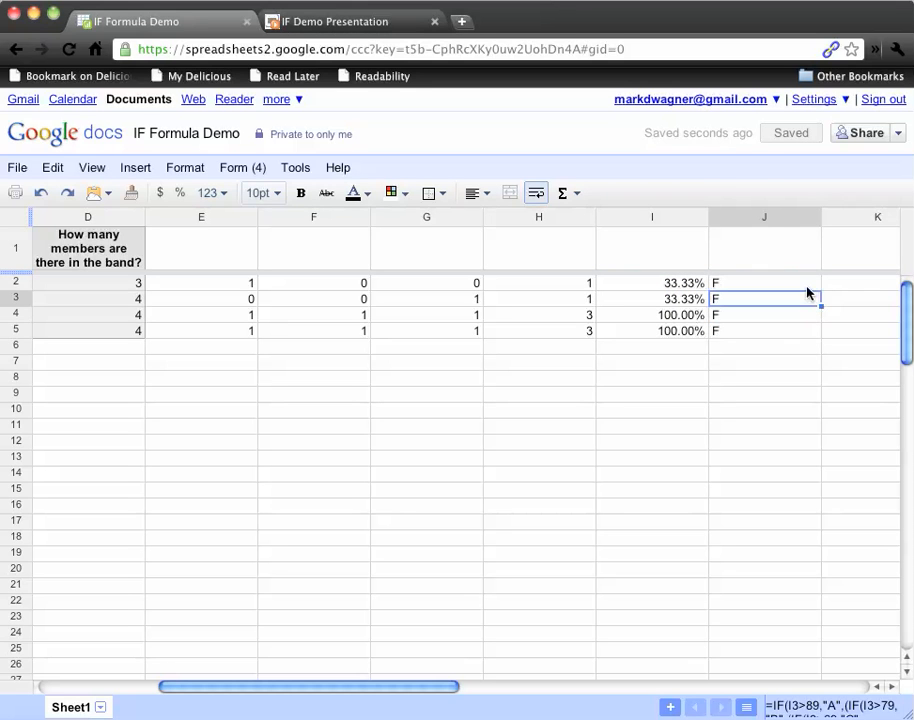
pyautogui.click(817, 287)
pyautogui.moveTo(817, 287); pyautogui.dragTo(816, 334)
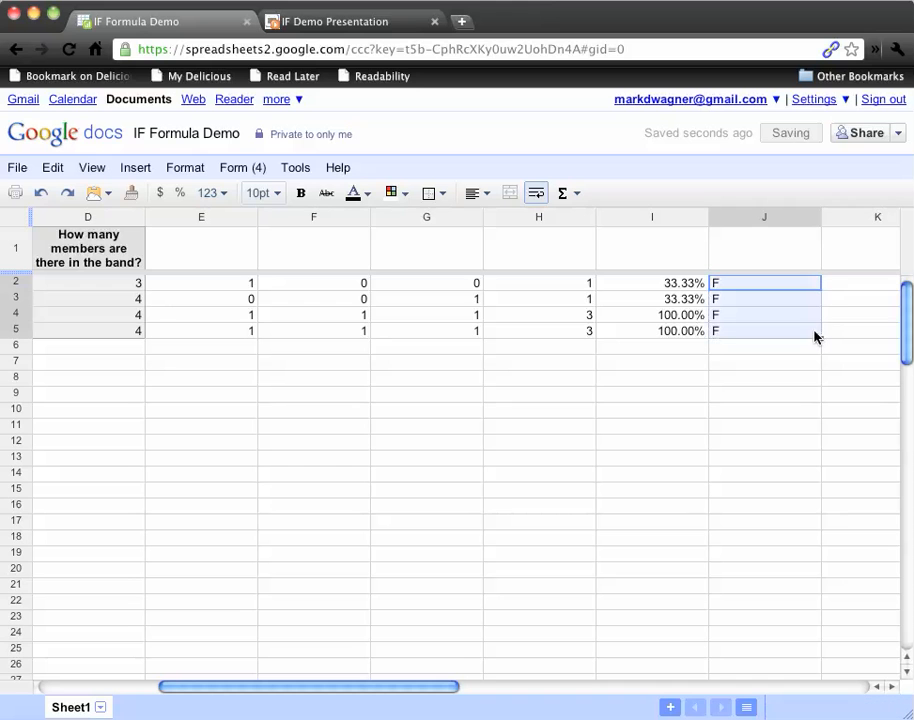